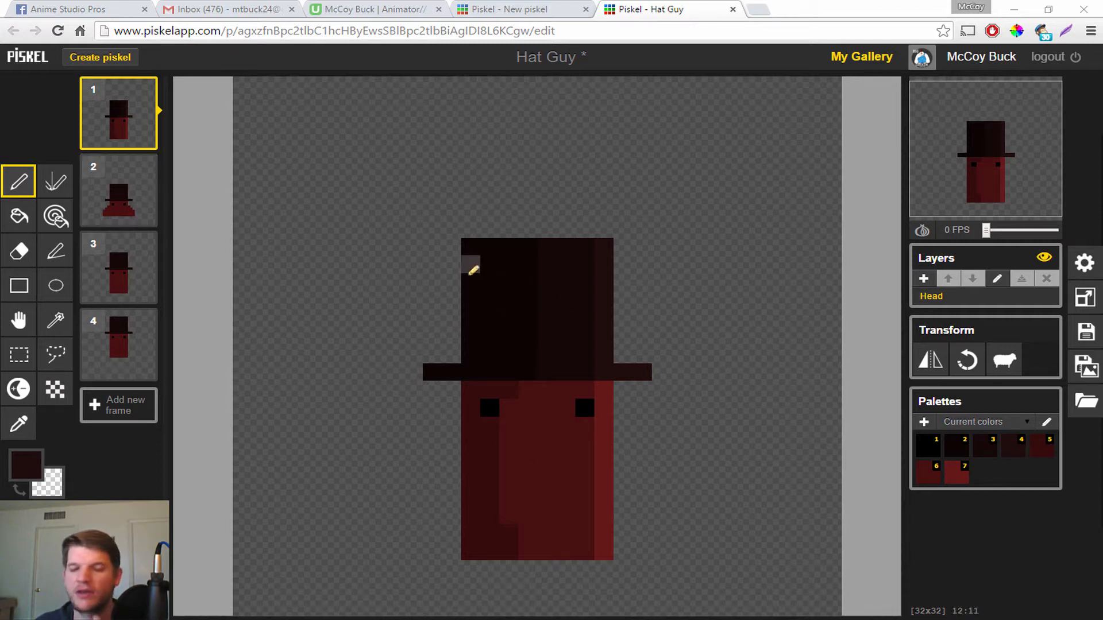
# - View frames 2 to 4 and set the animation preview speed to 8 FPS
pyautogui.click(115, 196)
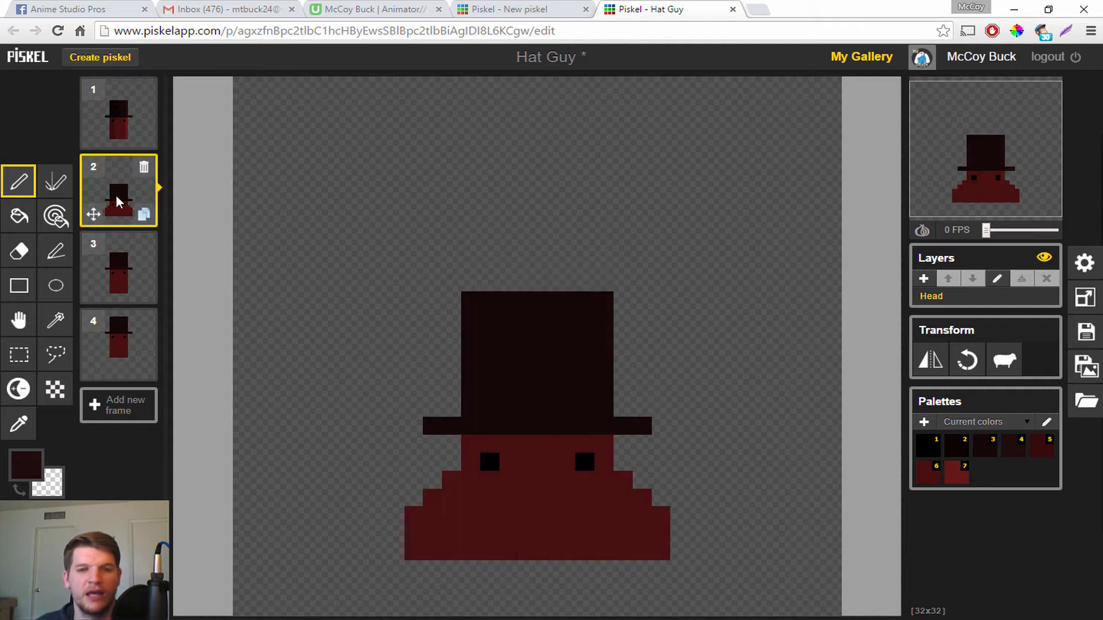
pyautogui.click(122, 277)
pyautogui.click(119, 353)
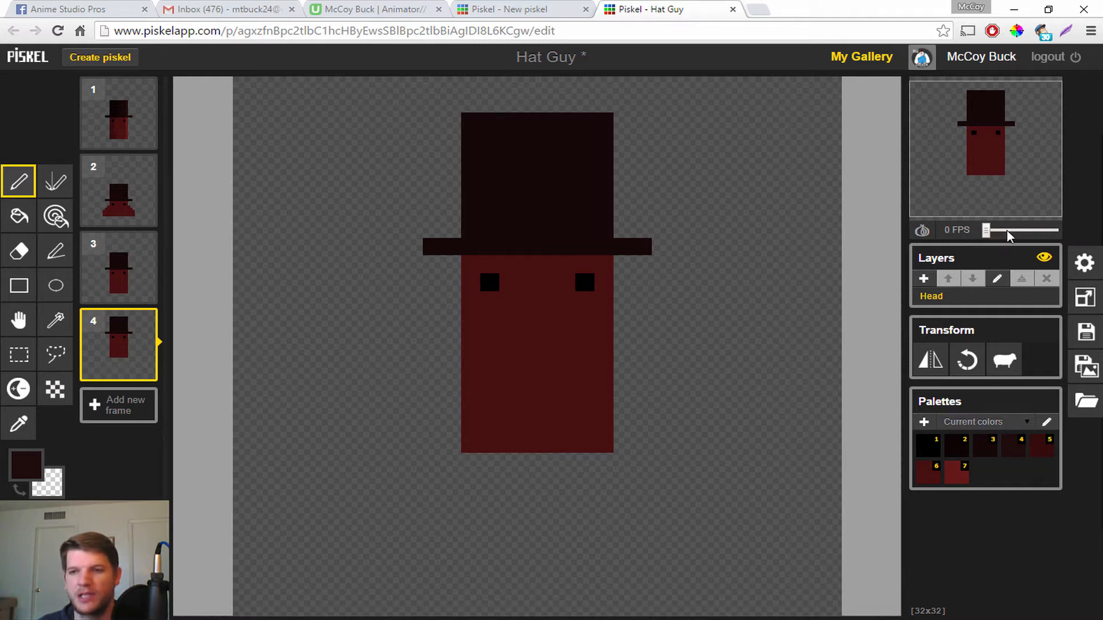
pyautogui.moveTo(1014, 229); pyautogui.dragTo(1022, 232)
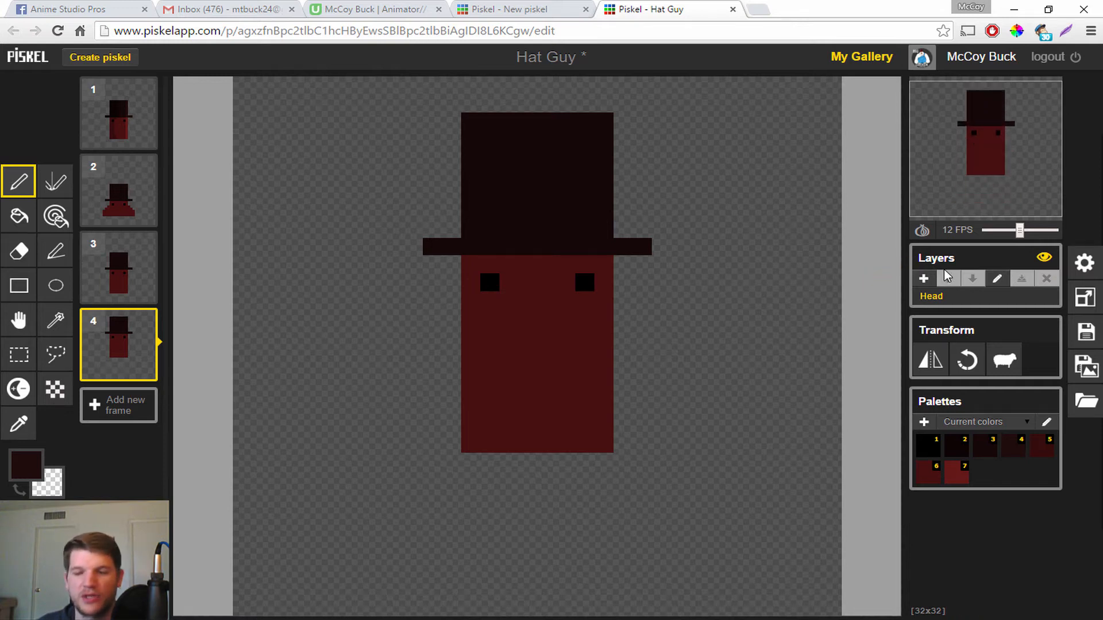
pyautogui.moveTo(1023, 231)
pyautogui.mouseDown()
pyautogui.moveTo(998, 236)
pyautogui.moveTo(1009, 238)
pyautogui.mouseUp()
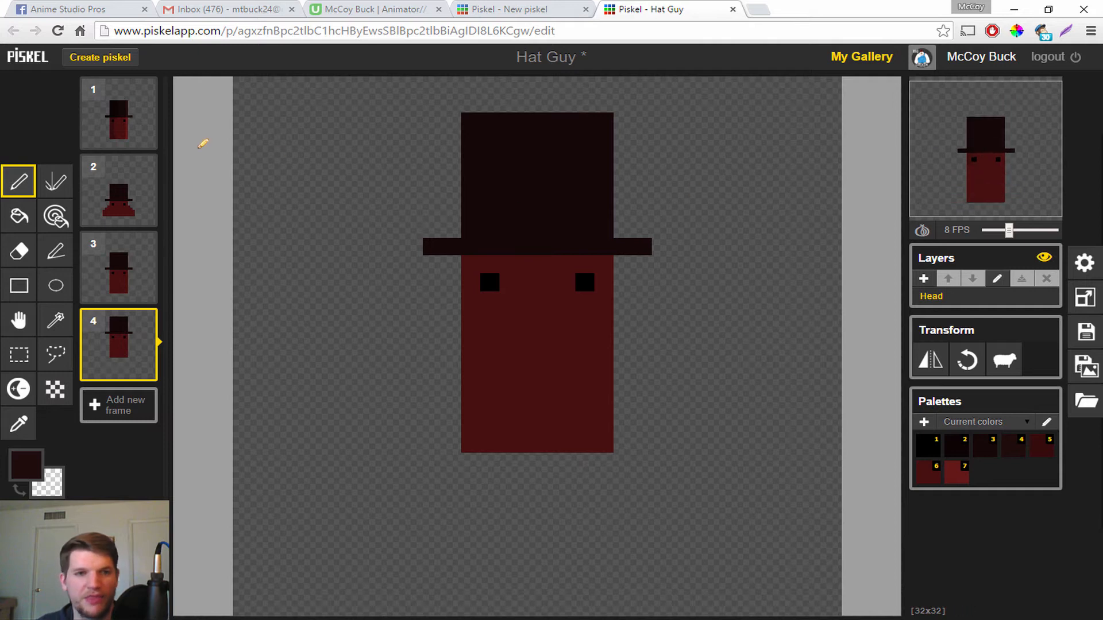
# - Compare the character's pose across the four frames, viewing each frame in turn
pyautogui.click(122, 129)
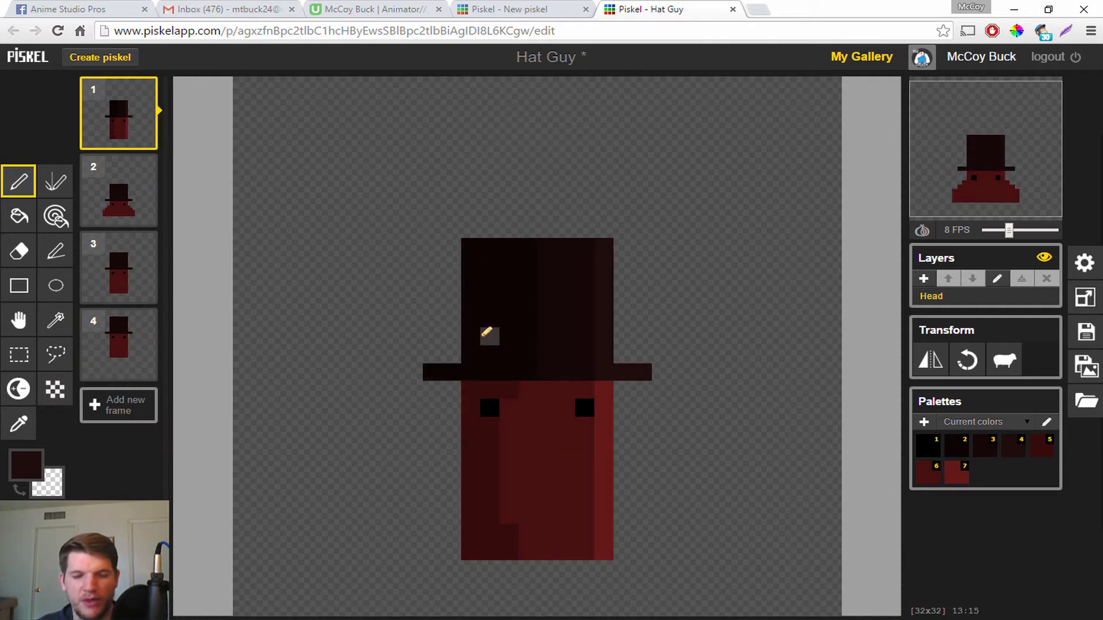
pyautogui.click(115, 188)
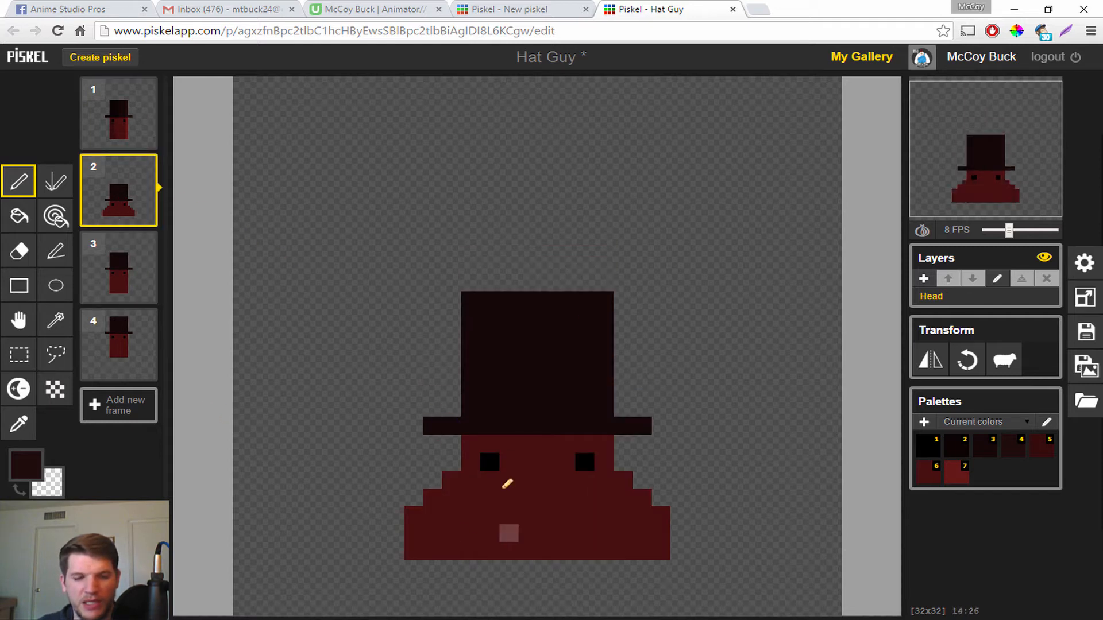
pyautogui.click(120, 280)
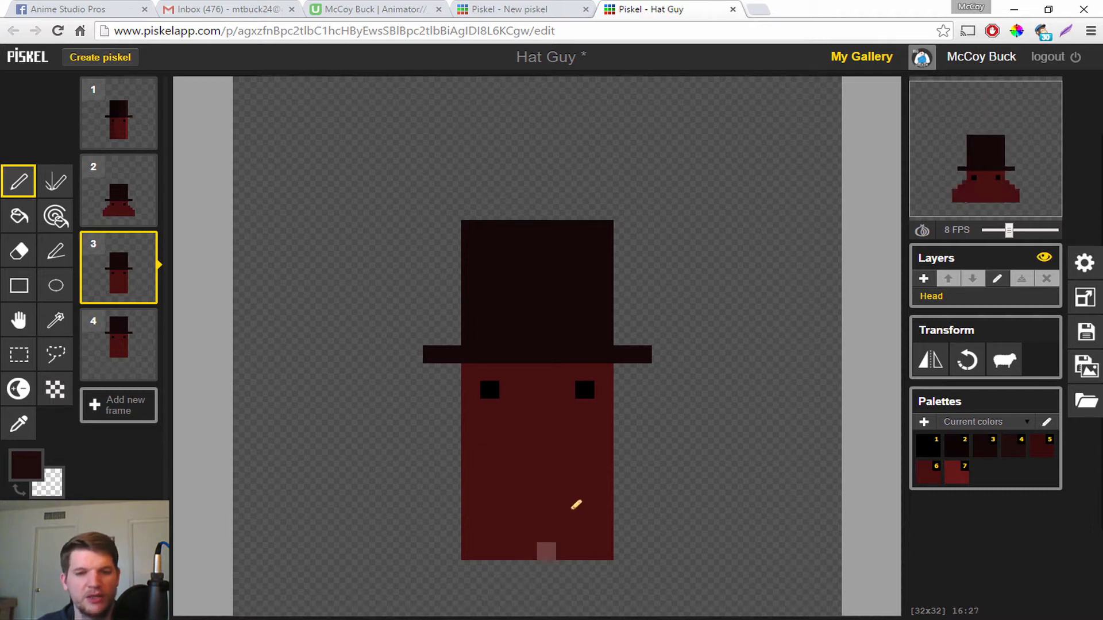
pyautogui.click(137, 343)
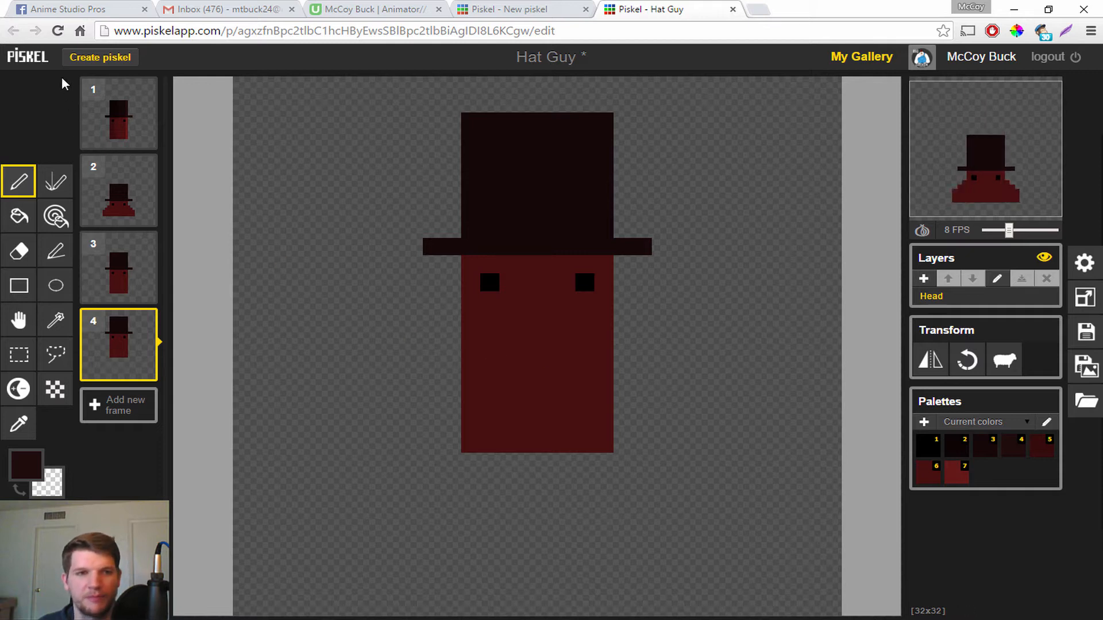
pyautogui.click(118, 112)
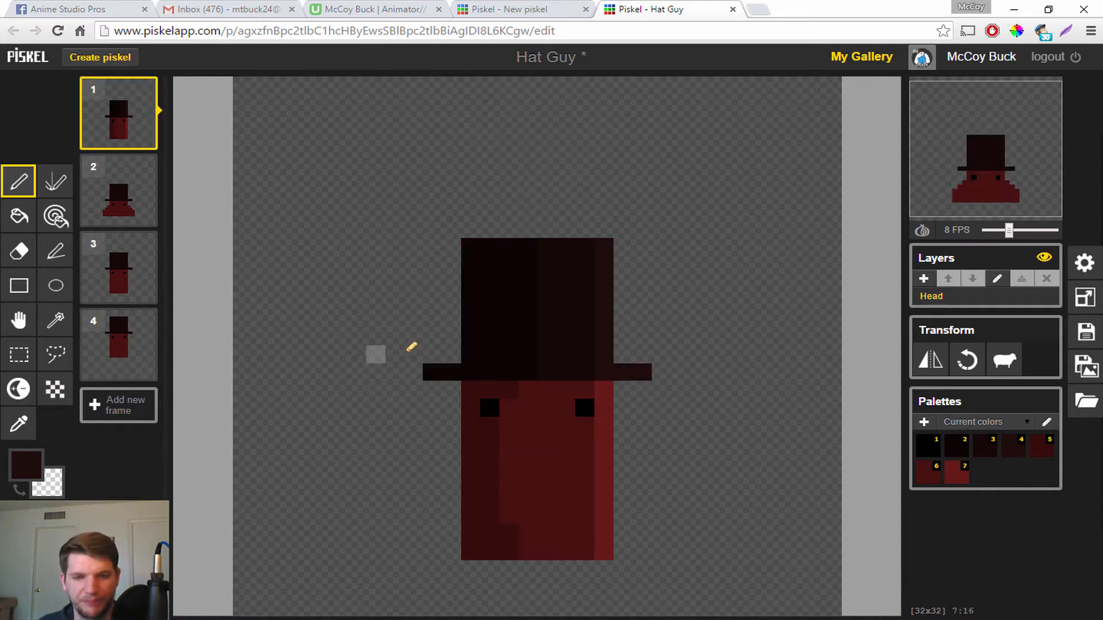
pyautogui.click(121, 343)
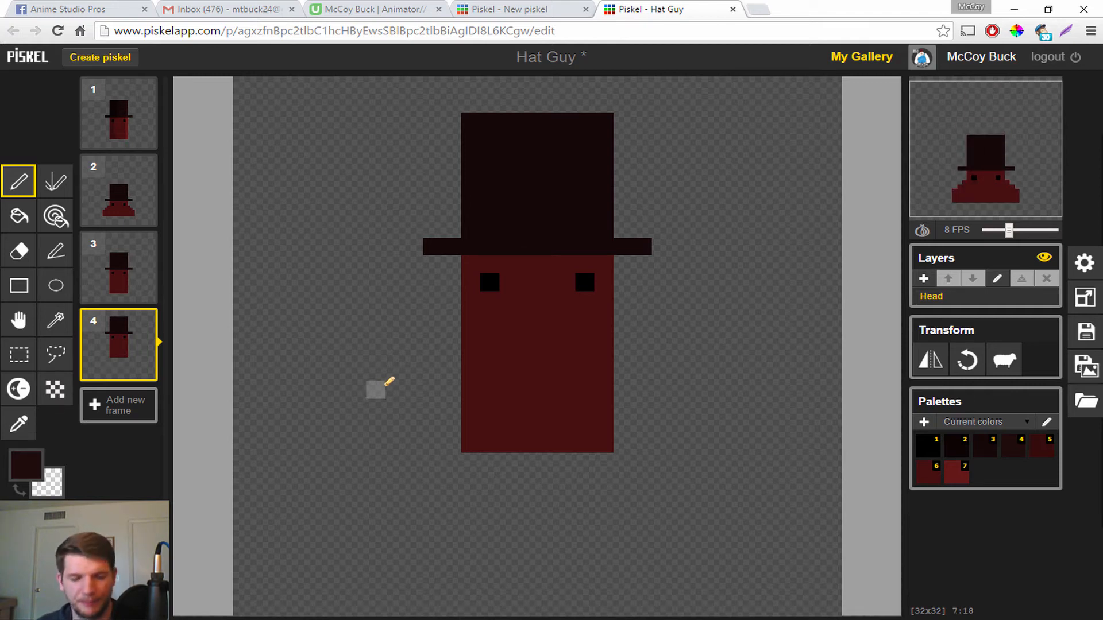
pyautogui.click(120, 122)
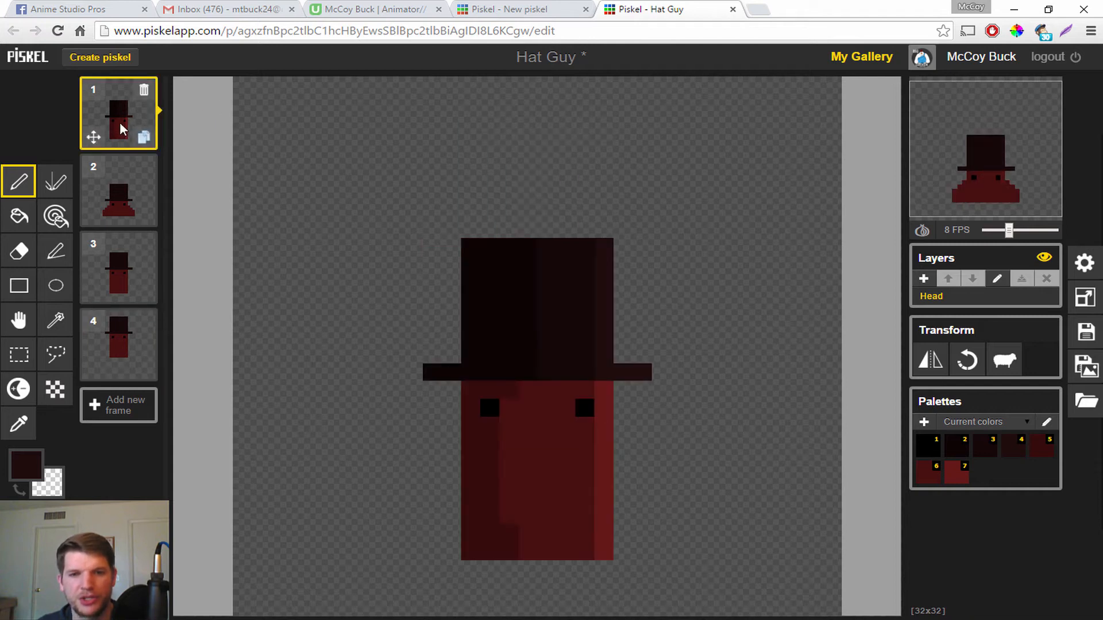
pyautogui.click(114, 204)
pyautogui.click(122, 254)
pyautogui.click(121, 365)
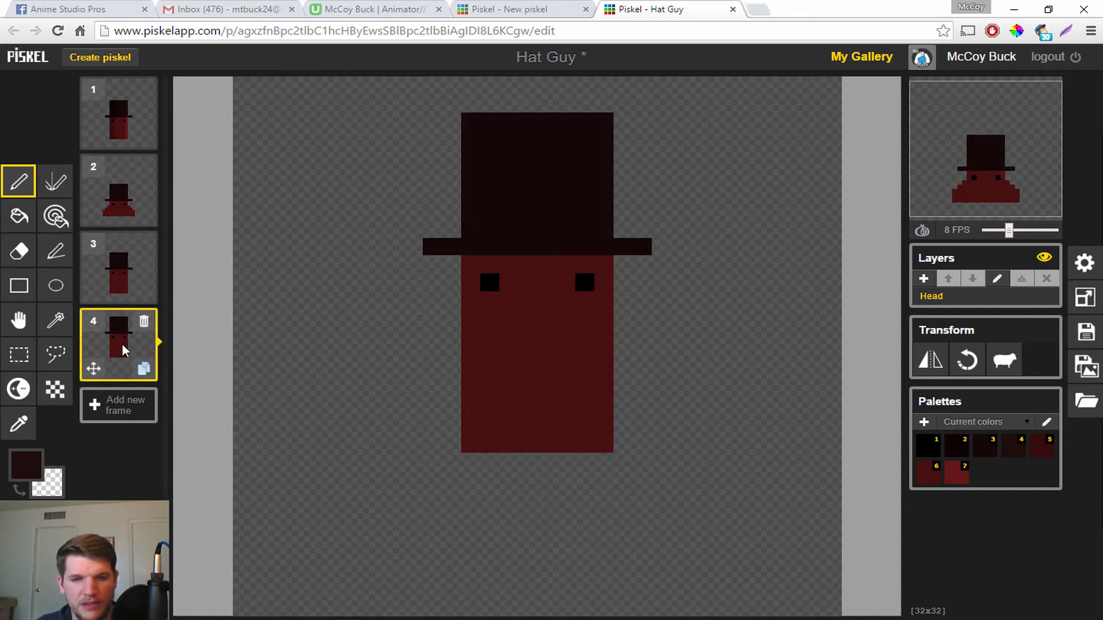
pyautogui.click(122, 172)
pyautogui.click(121, 259)
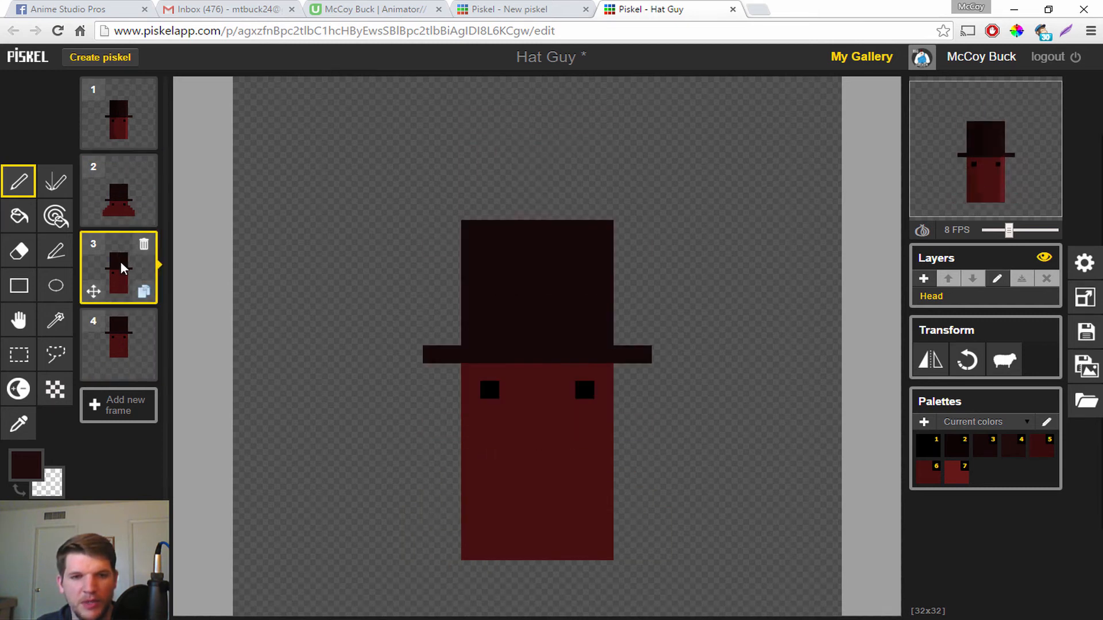
pyautogui.click(128, 342)
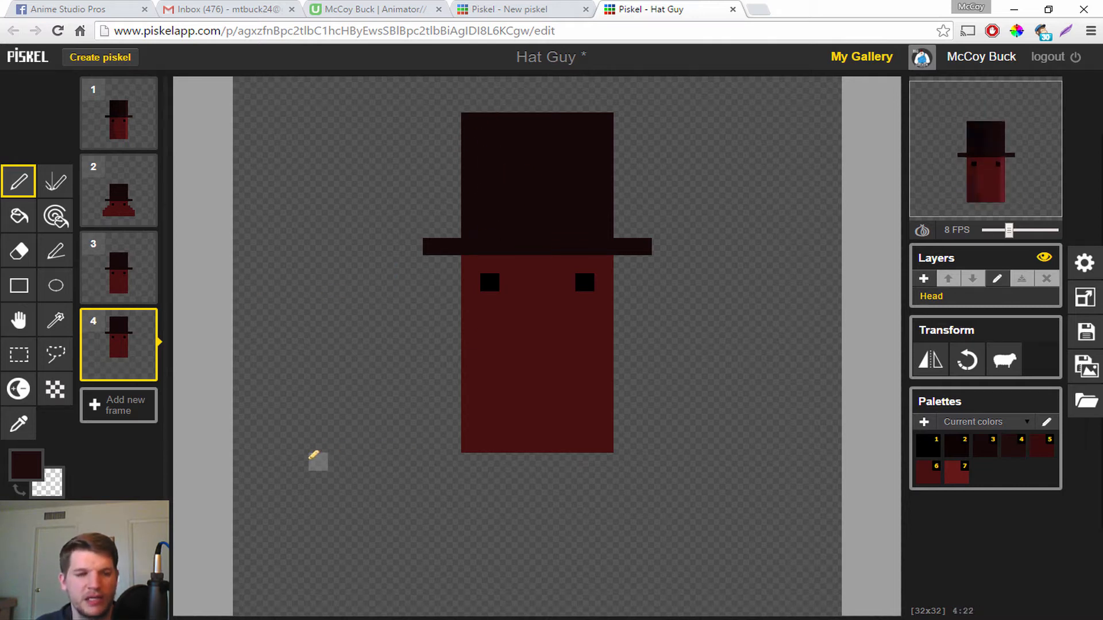
# - Duplicate frame 4 to create a fifth frame
pyautogui.moveTo(141, 359)
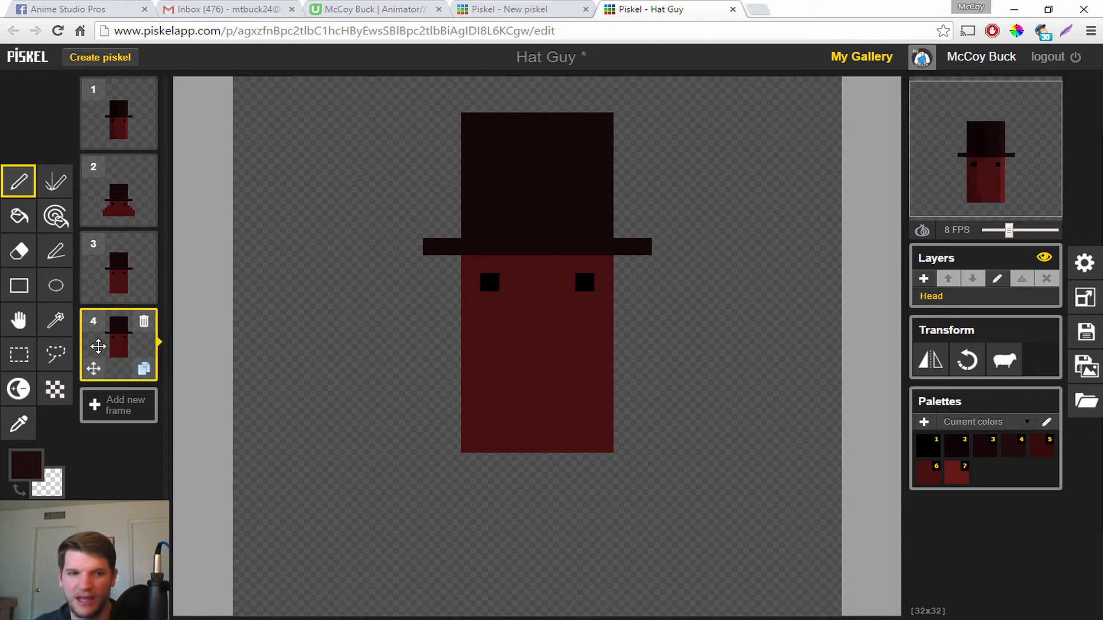
pyautogui.moveTo(97, 369)
pyautogui.mouseDown()
pyautogui.moveTo(97, 182)
pyautogui.moveTo(103, 359)
pyautogui.mouseUp()
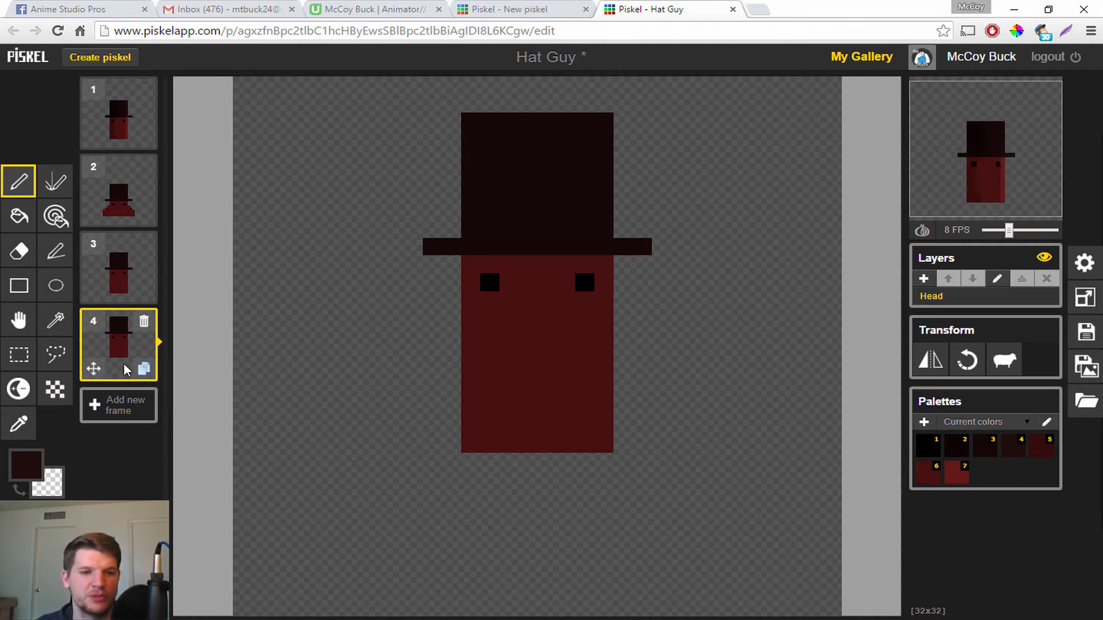
pyautogui.click(144, 371)
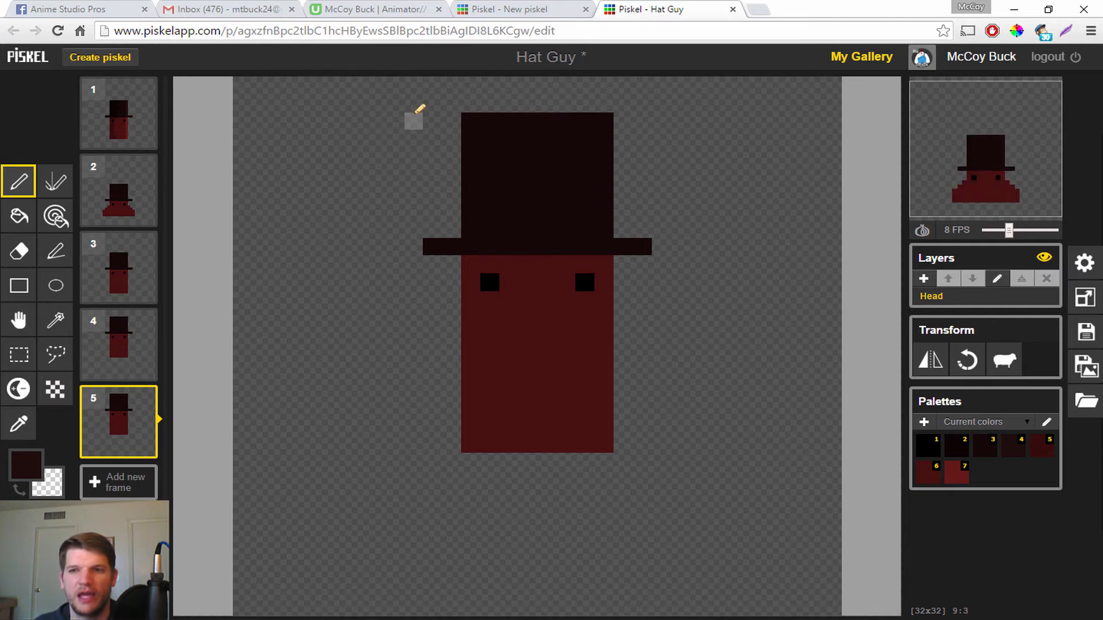
# - Cut and paste the whole character in frame 5, placing it one pixel higher
pyautogui.press('s')
pyautogui.moveTo(411, 107); pyautogui.dragTo(425, 479)
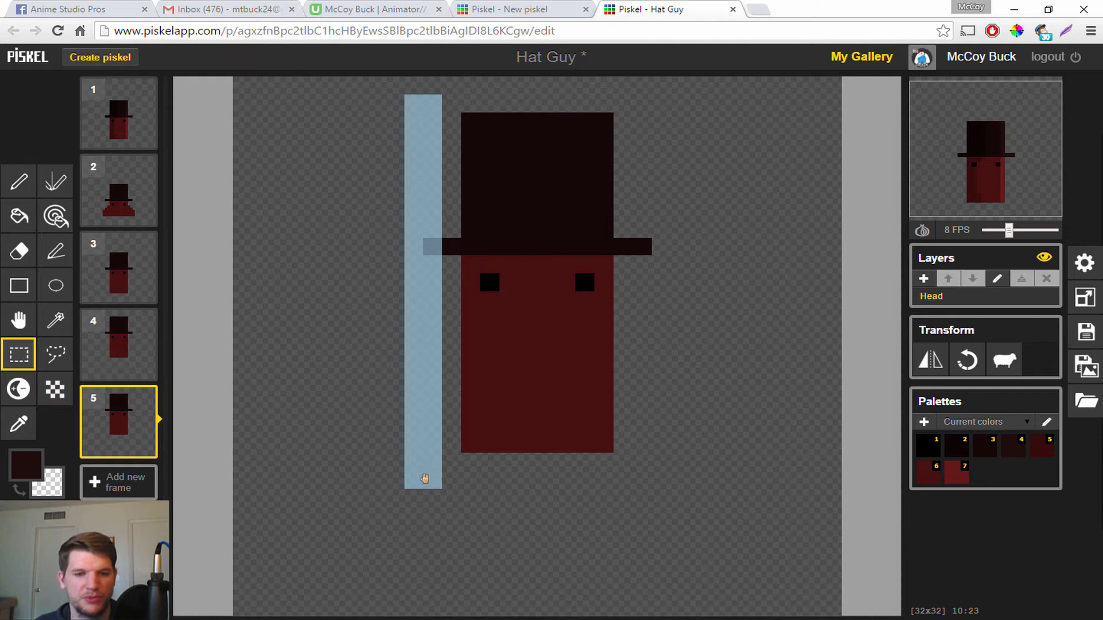
pyautogui.click(393, 132)
pyautogui.moveTo(406, 87); pyautogui.dragTo(654, 478)
pyautogui.hotkey('ctrl', 'x')
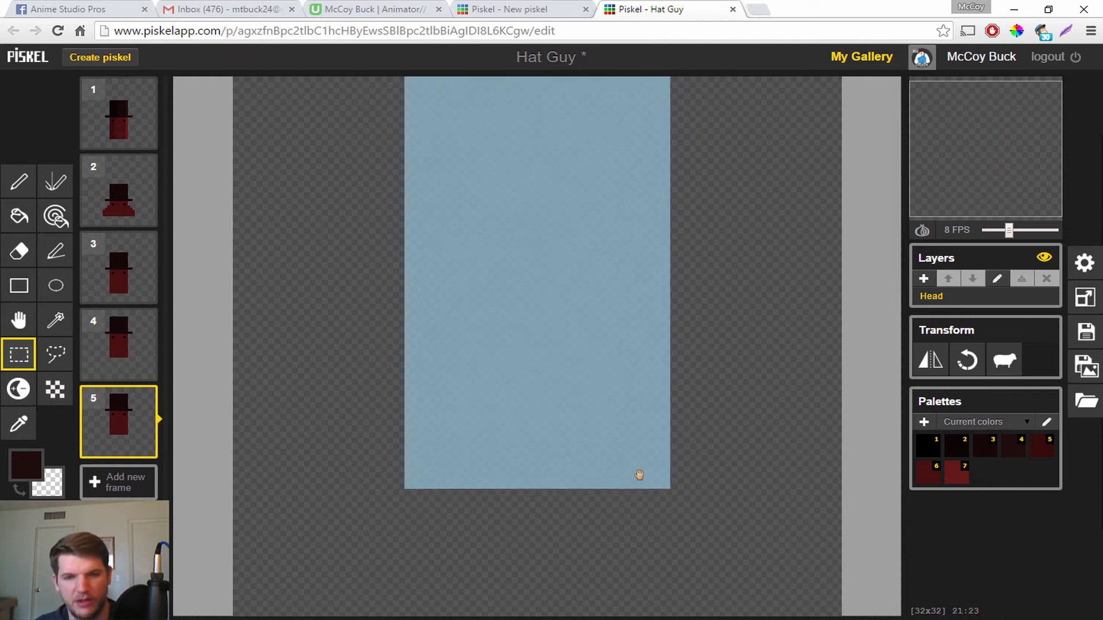
pyautogui.hotkey('ctrl', 'v')
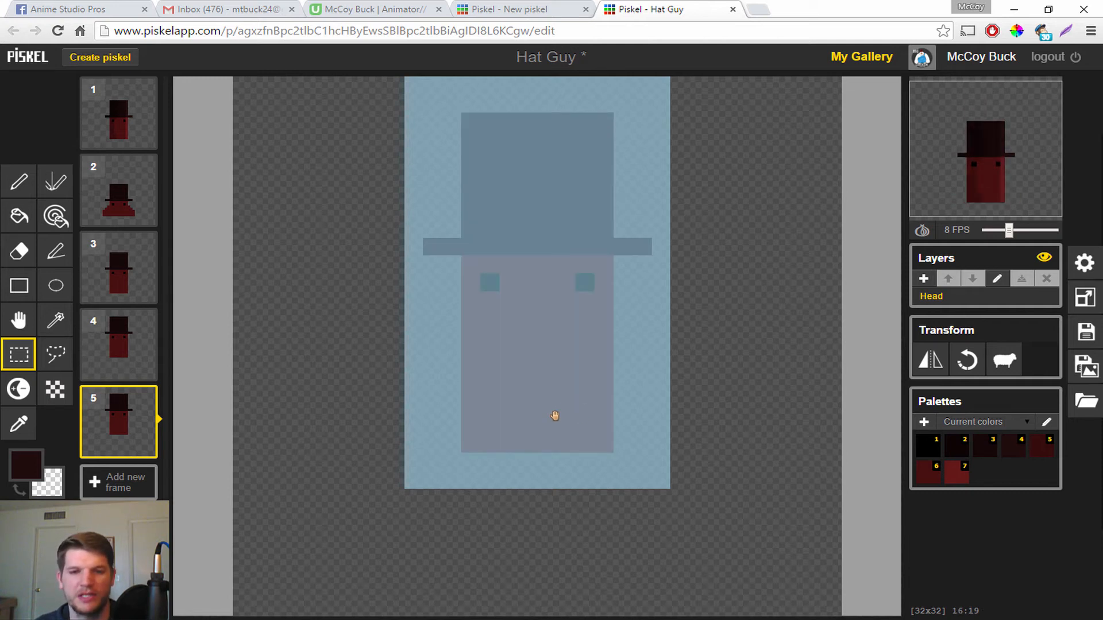
pyautogui.moveTo(555, 410); pyautogui.dragTo(554, 374)
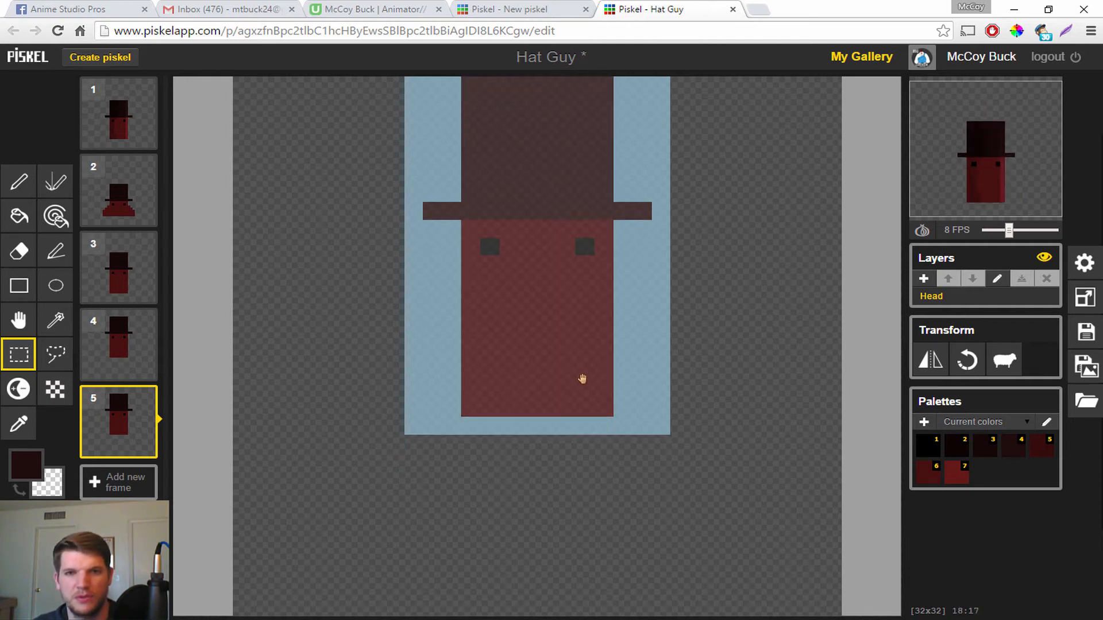
pyautogui.moveTo(581, 378); pyautogui.dragTo(582, 384)
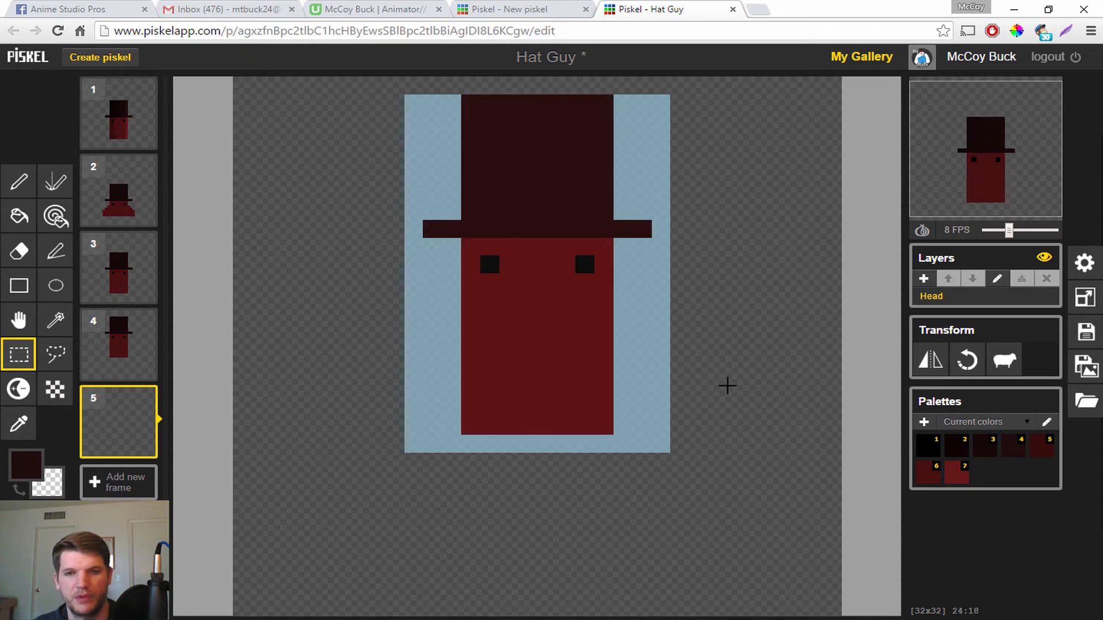
pyautogui.click(728, 388)
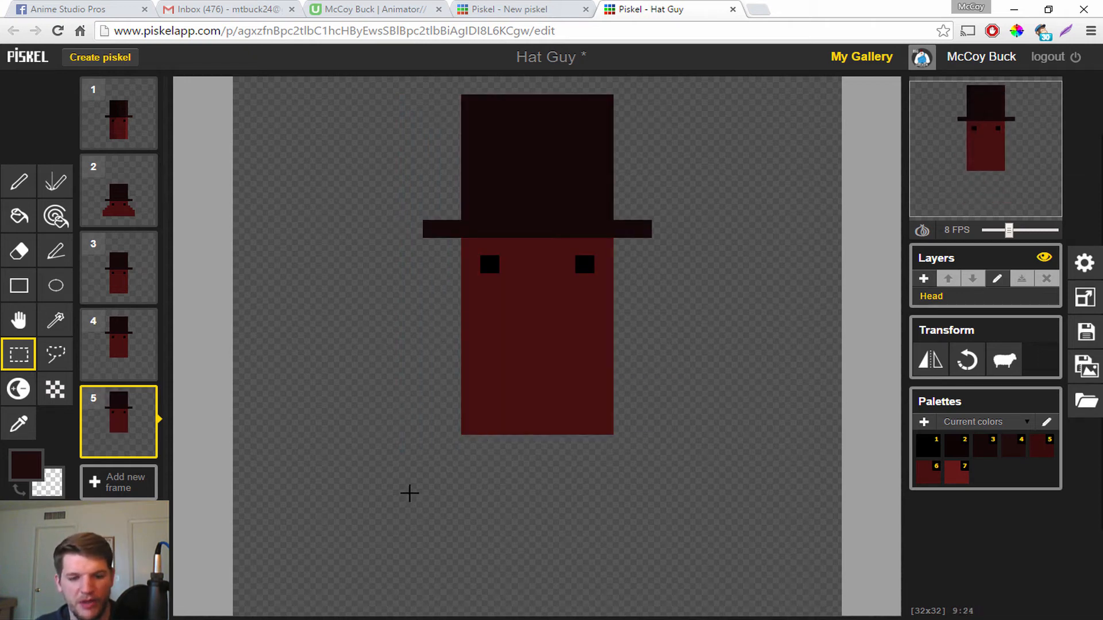
# - Erase the bottom two pixel rows of the character's body in frame 5
pyautogui.press('e')
pyautogui.moveTo(431, 424)
pyautogui.mouseDown()
pyautogui.moveTo(629, 420)
pyautogui.moveTo(451, 418)
pyautogui.mouseUp()
pyautogui.moveTo(600, 410); pyautogui.dragTo(411, 399)
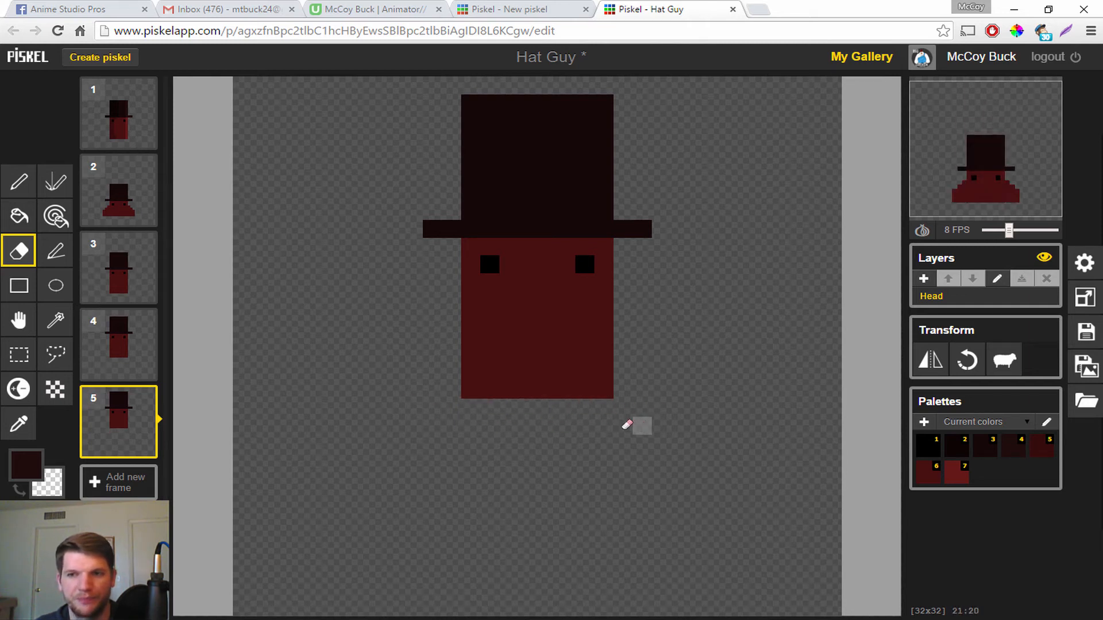
pyautogui.moveTo(965, 185)
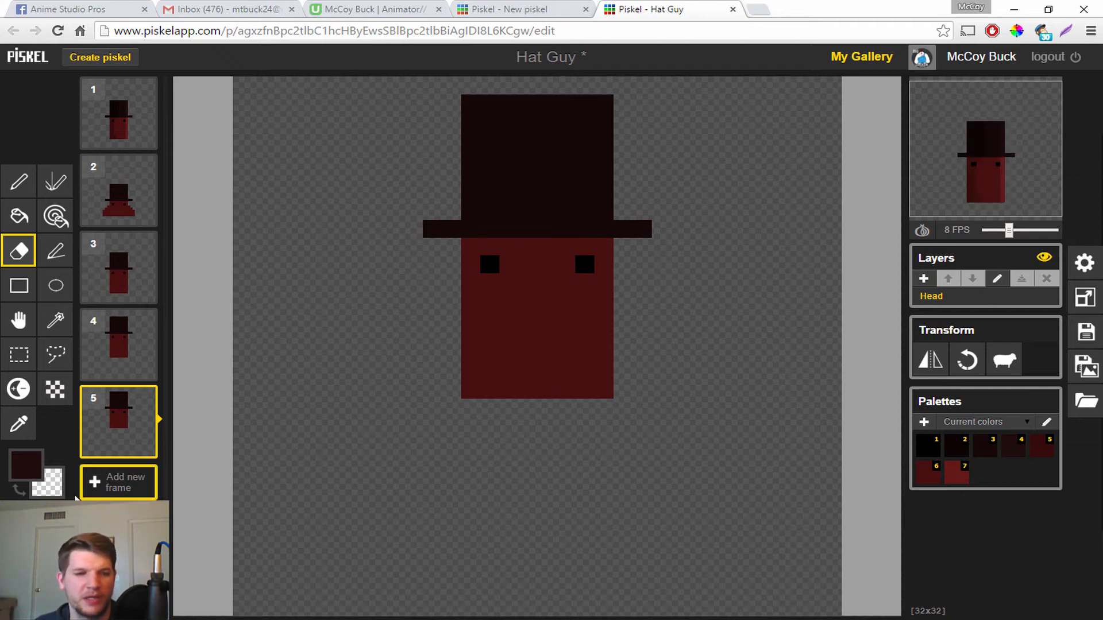
pyautogui.click(107, 484)
pyautogui.click(129, 422)
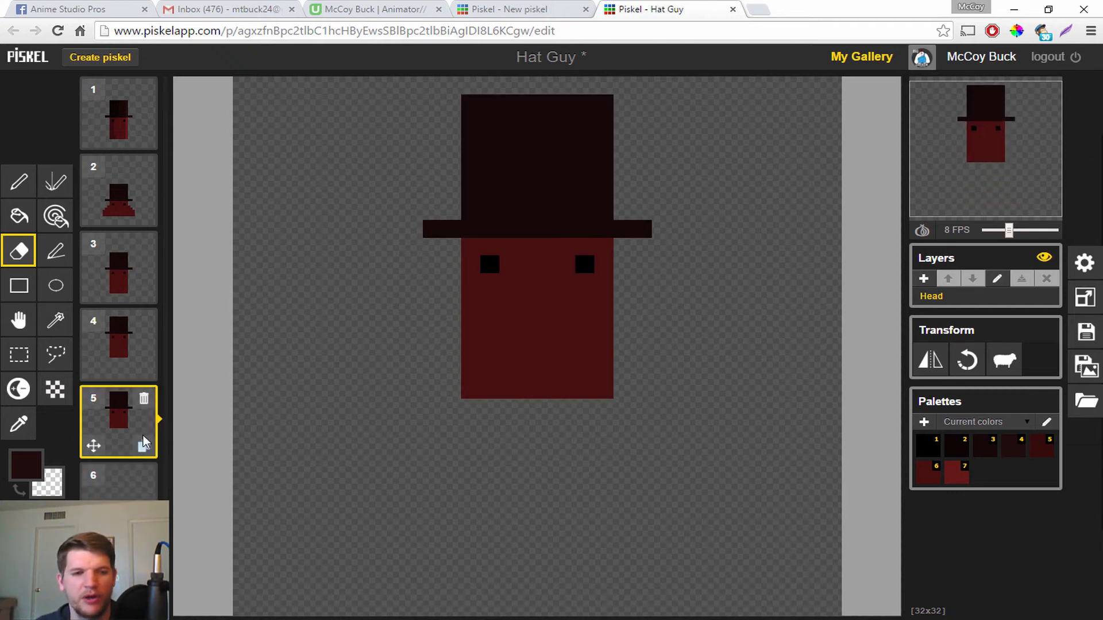
pyautogui.click(140, 482)
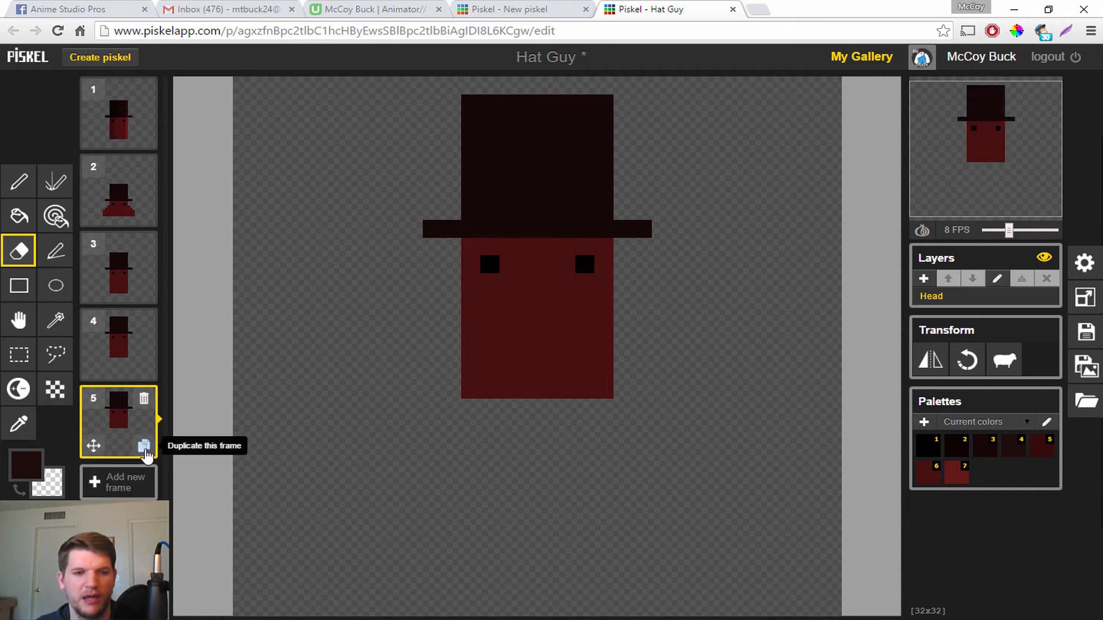
# - Duplicate frame 5 and move the whole character one pixel up in the new frame 6
pyautogui.click(144, 445)
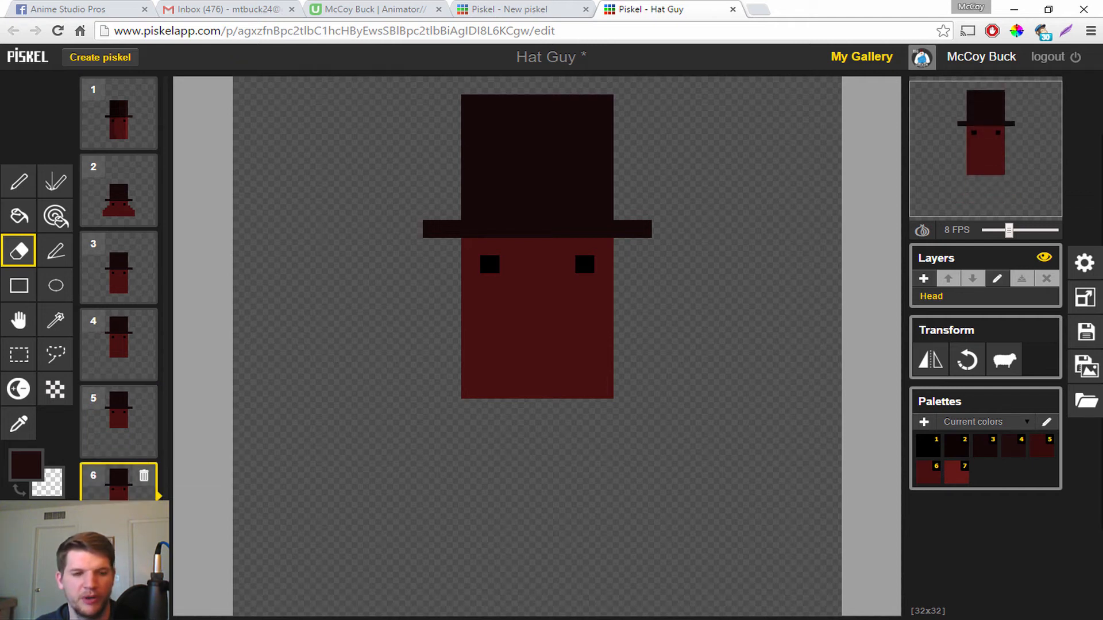
pyautogui.press('s')
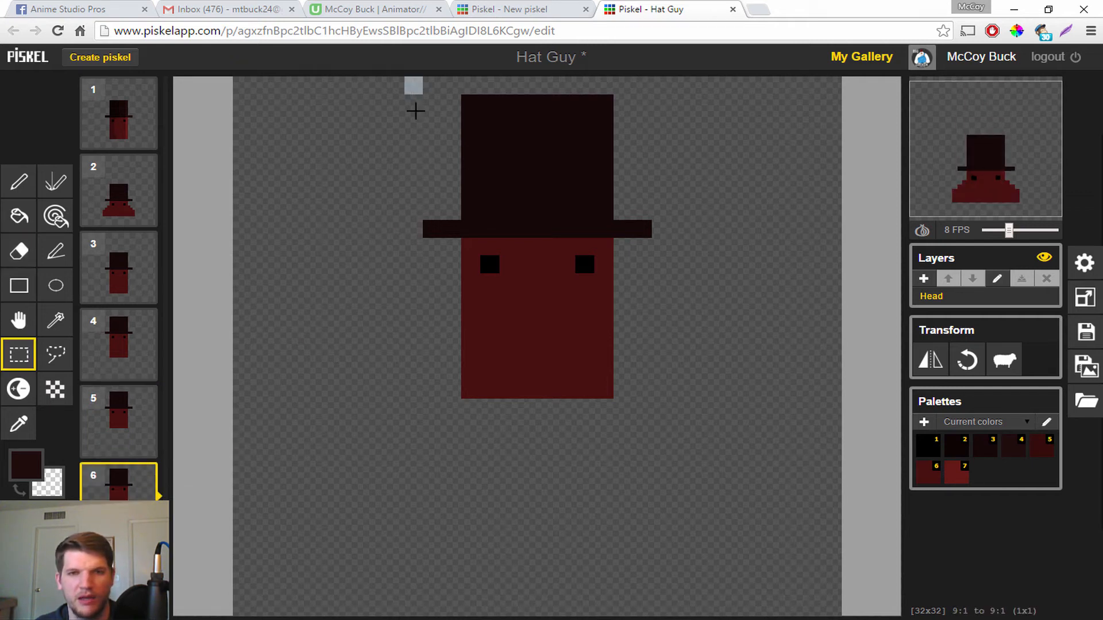
pyautogui.moveTo(415, 110); pyautogui.dragTo(665, 417)
pyautogui.hotkey('ctrl', 'x')
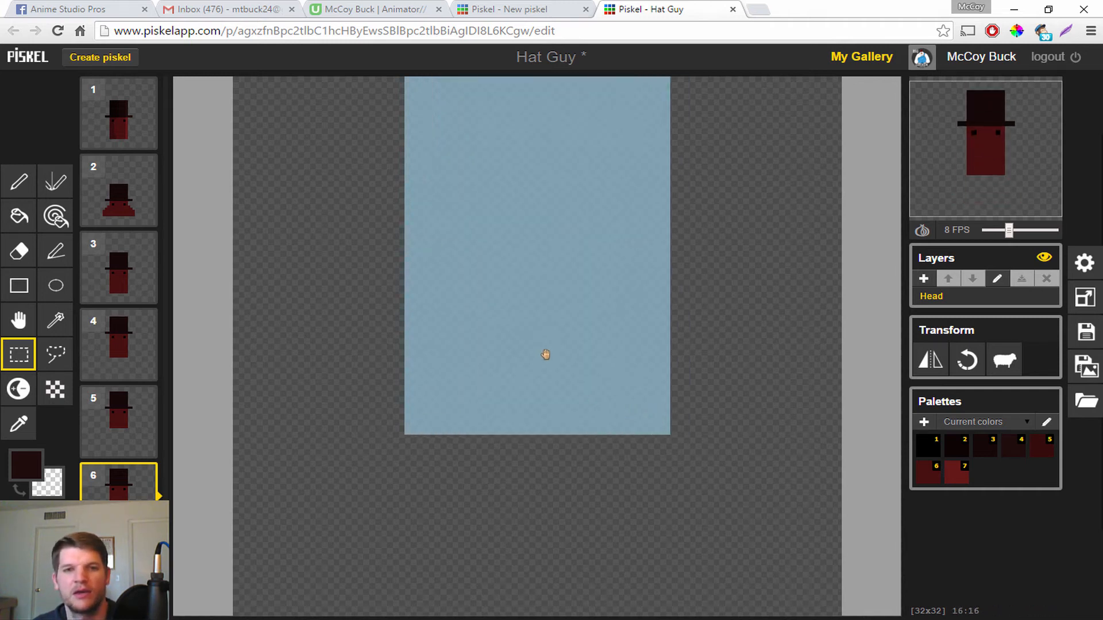
pyautogui.hotkey('ctrl', 'v')
pyautogui.moveTo(545, 355); pyautogui.dragTo(546, 338)
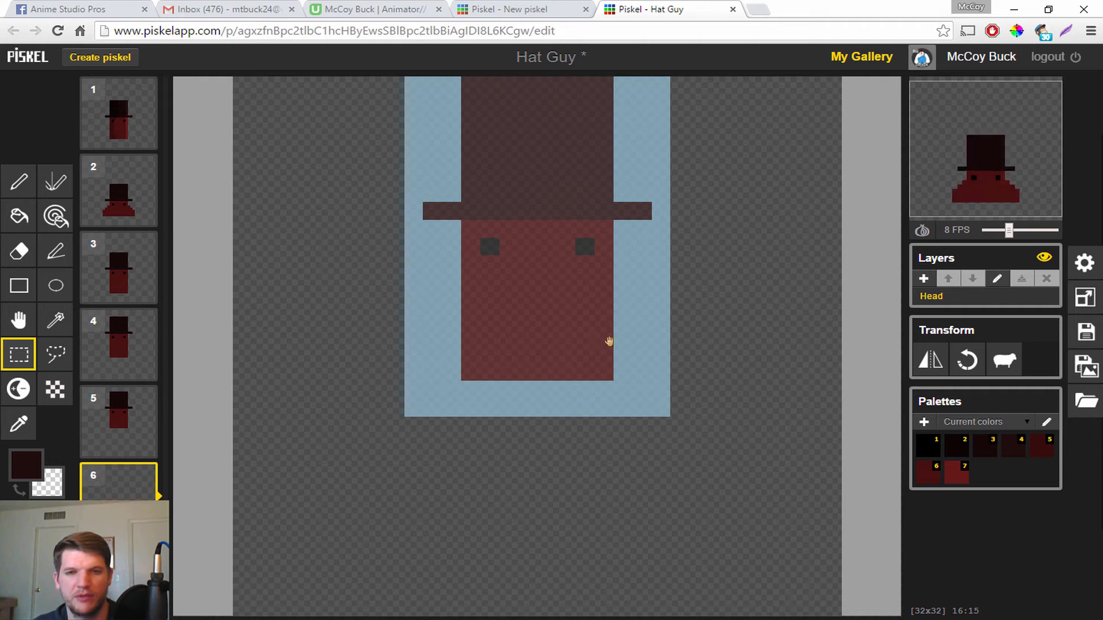
pyautogui.click(712, 343)
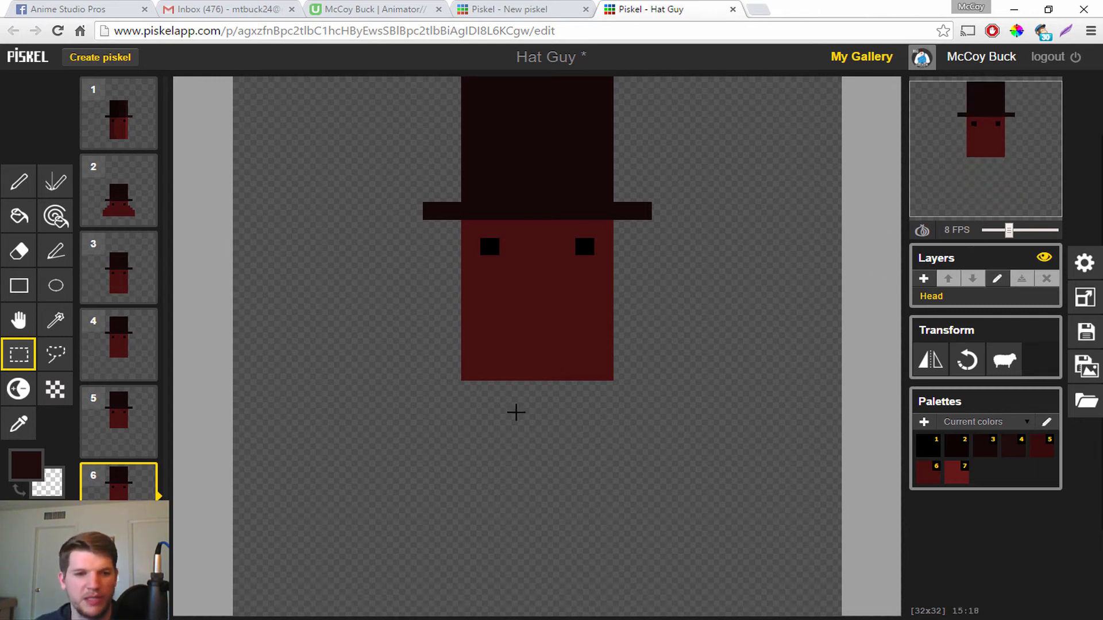
# - Try extending the character's body in frame 6 by one bottom pixel row in the body's dark red, and undo it
pyautogui.press('o')
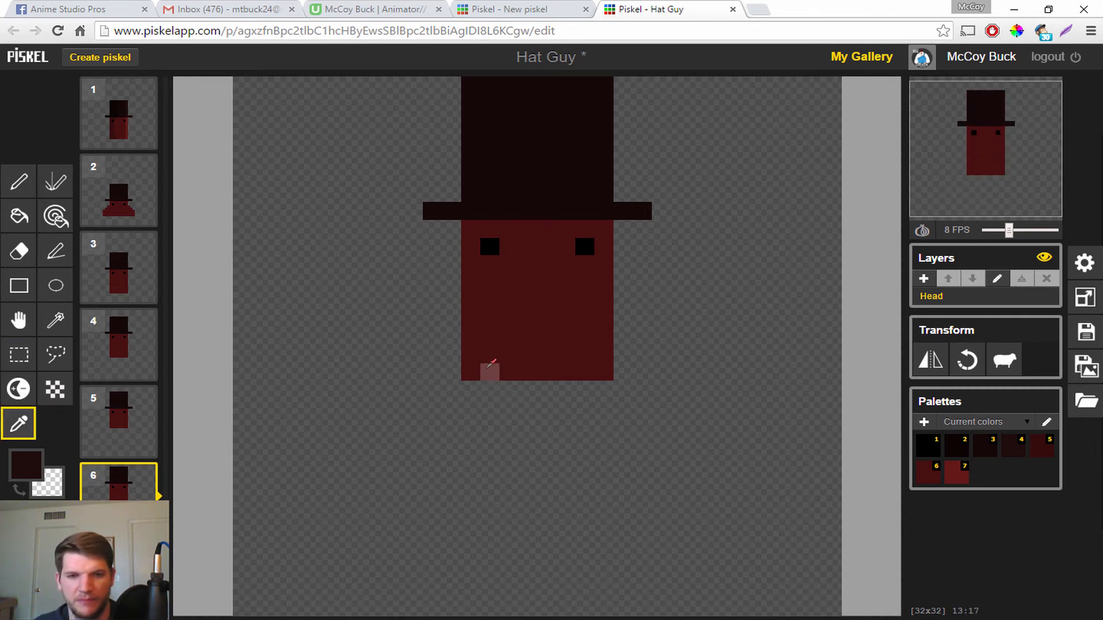
pyautogui.click(488, 370)
pyautogui.press('p')
pyautogui.moveTo(469, 387)
pyautogui.mouseDown()
pyautogui.moveTo(619, 383)
pyautogui.moveTo(561, 388)
pyautogui.moveTo(630, 425)
pyautogui.mouseUp()
pyautogui.press('e')
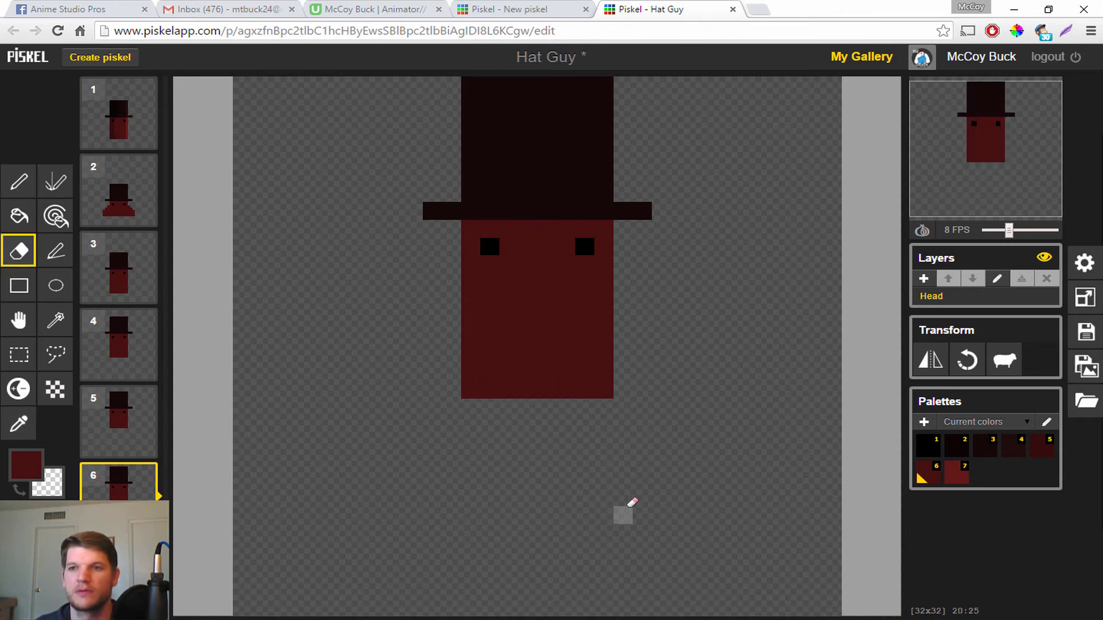
pyautogui.hotkey('ctrl', 'z')
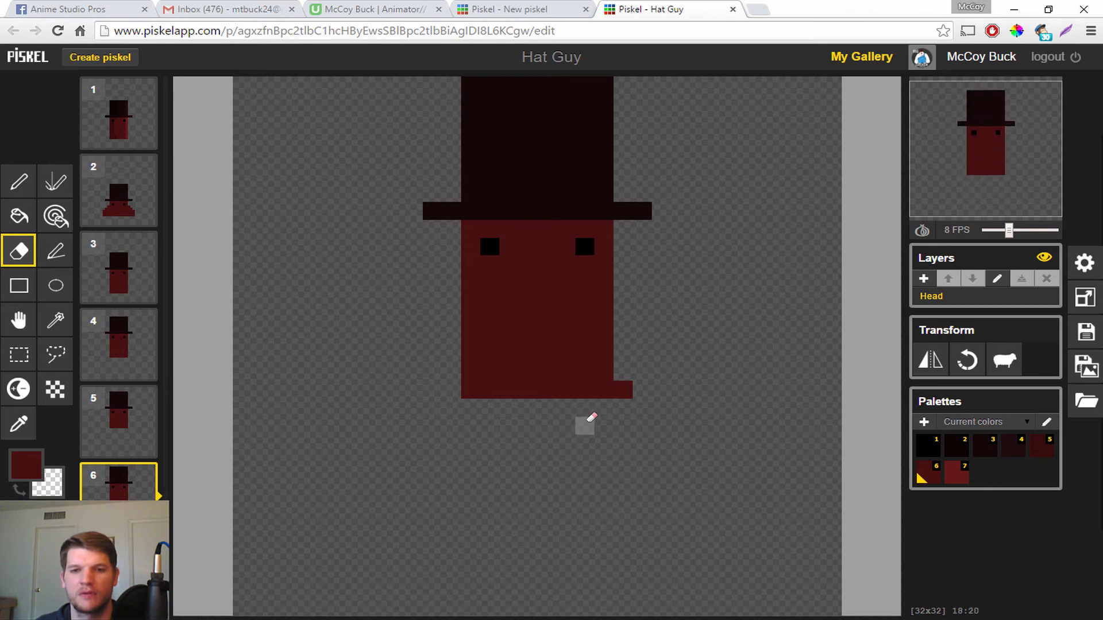
pyautogui.hotkey('ctrl', 'z')
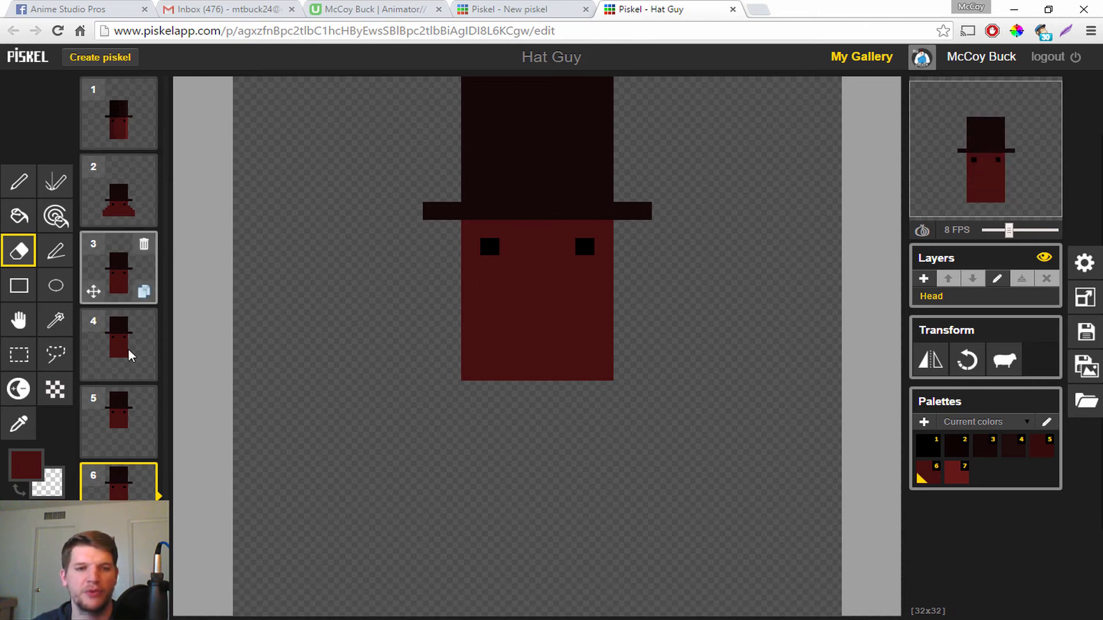
# - Compare the poses in frames 3 to 6 and duplicate frame 5, placing the copy before the highest pose
pyautogui.click(121, 256)
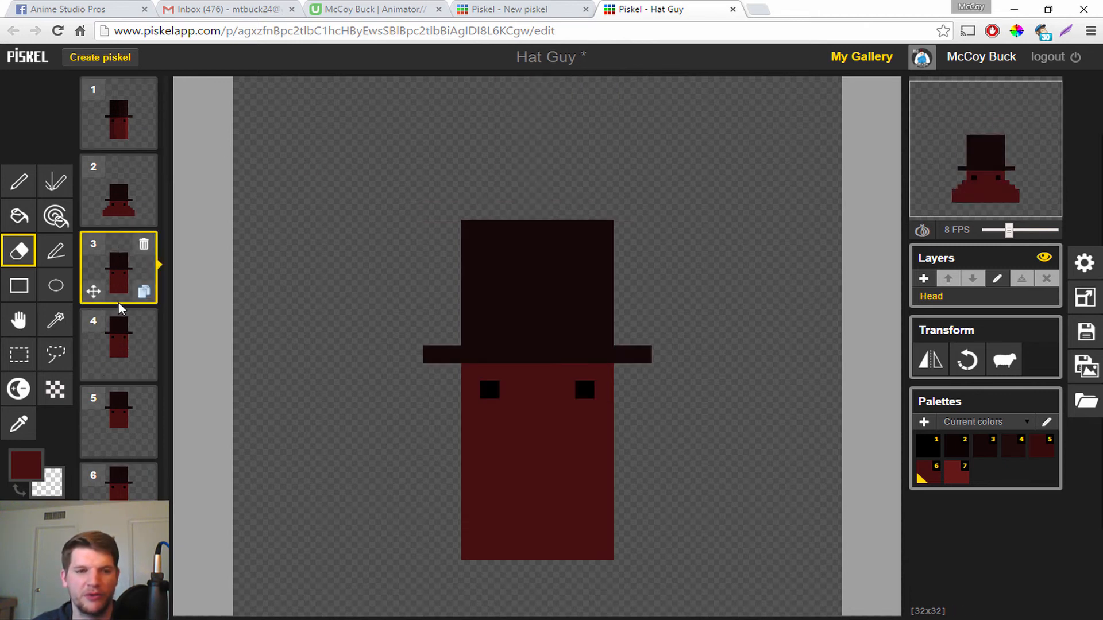
pyautogui.click(117, 347)
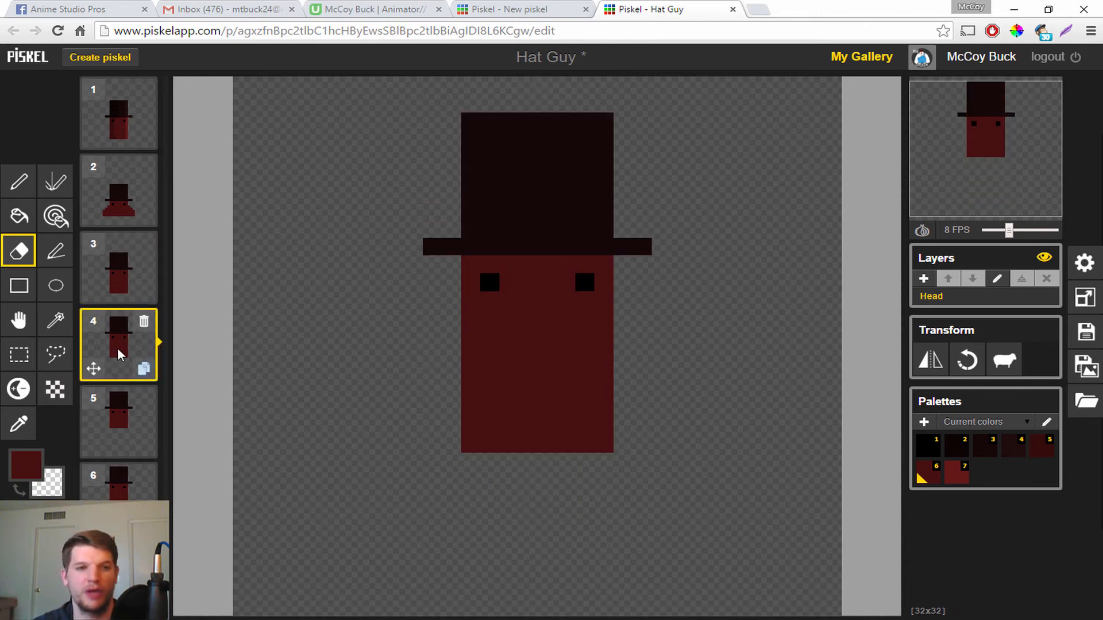
pyautogui.click(124, 283)
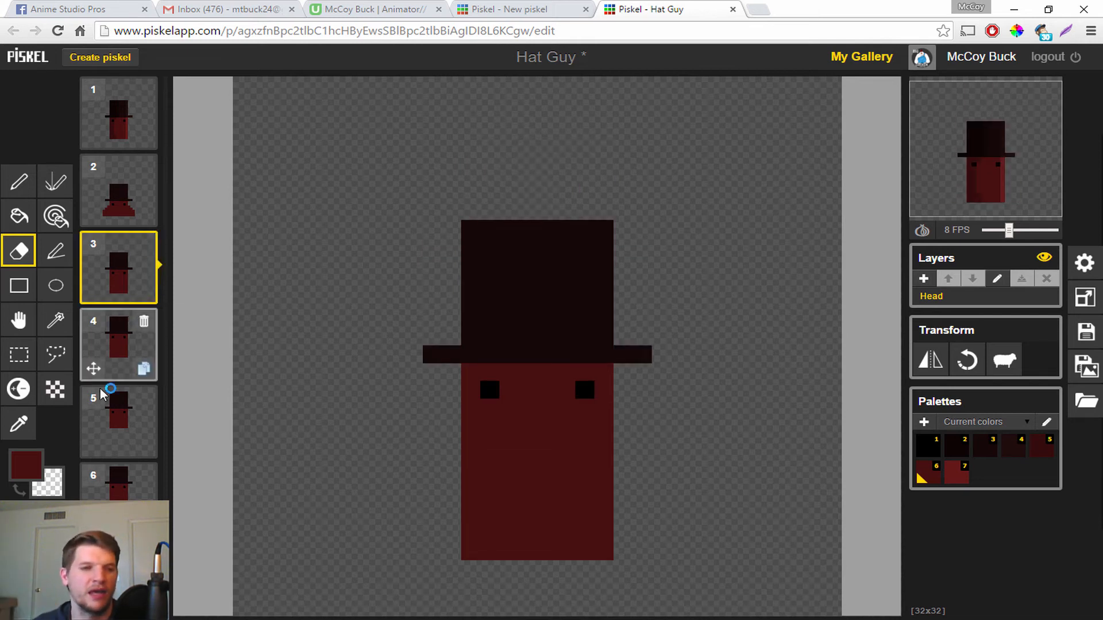
pyautogui.click(107, 351)
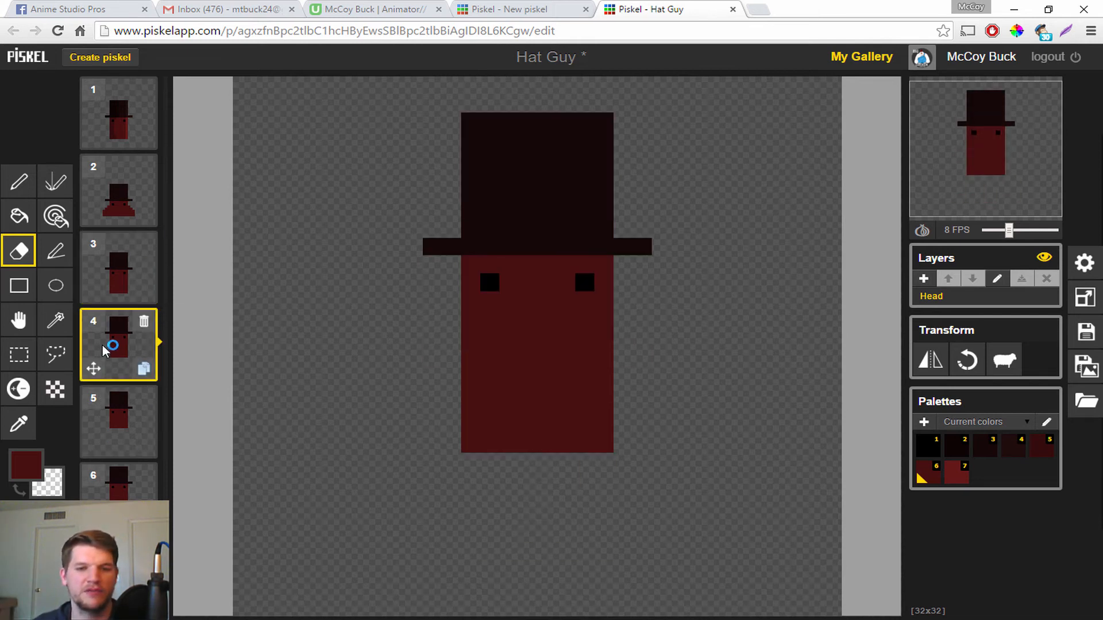
pyautogui.click(121, 420)
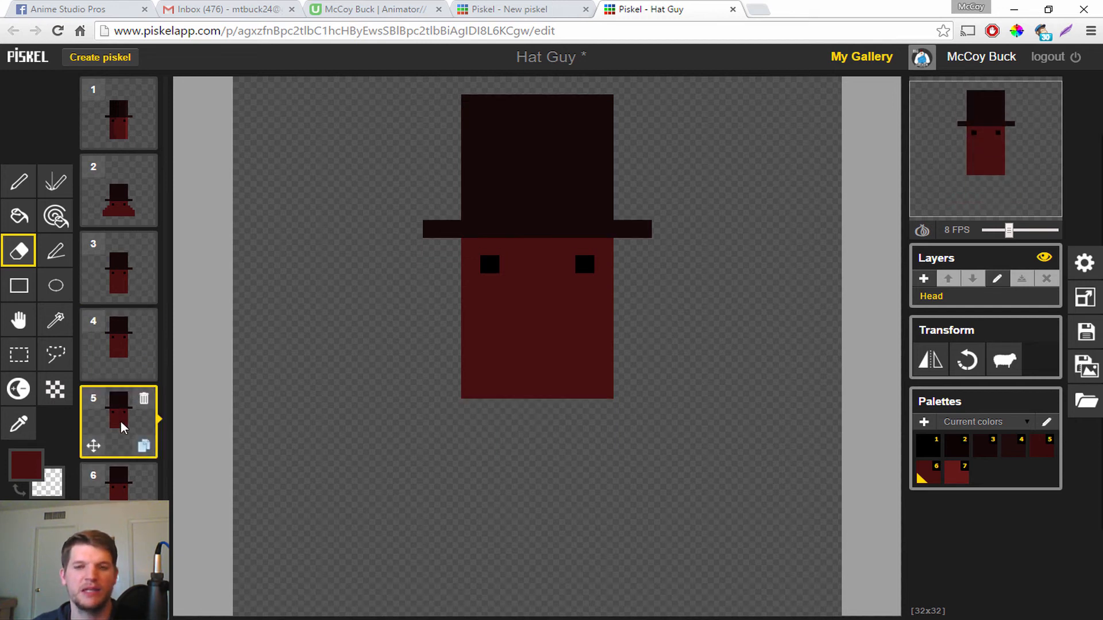
pyautogui.click(116, 482)
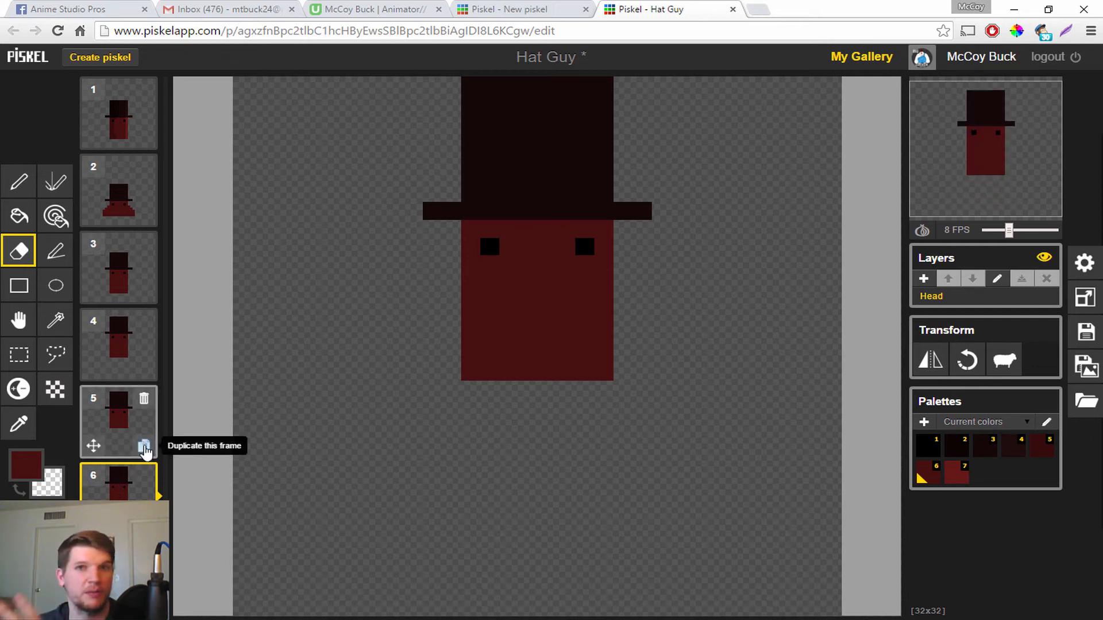
pyautogui.click(143, 448)
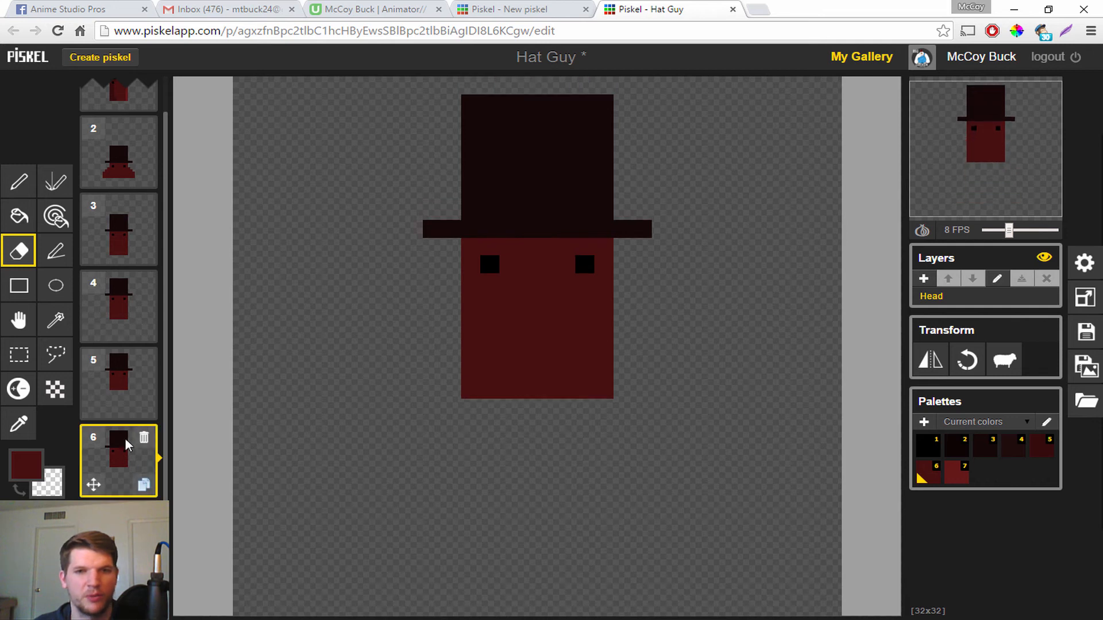
# - Move the duplicated frame 6 to the end of the sequence, after the frame with the highest pose
pyautogui.click(120, 393)
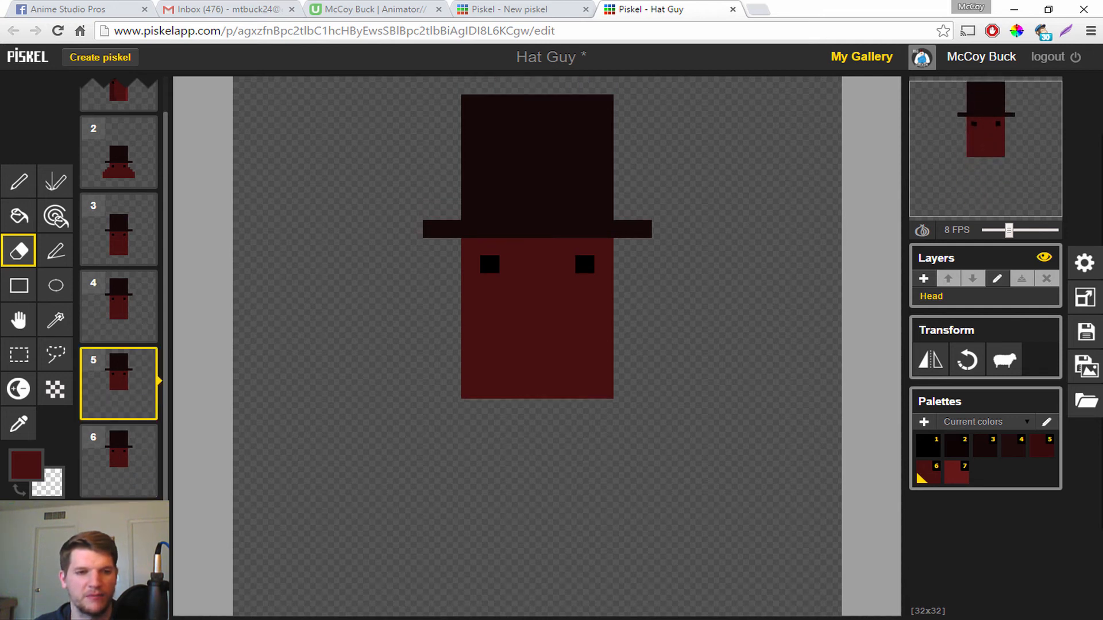
pyautogui.click(119, 534)
pyautogui.click(118, 471)
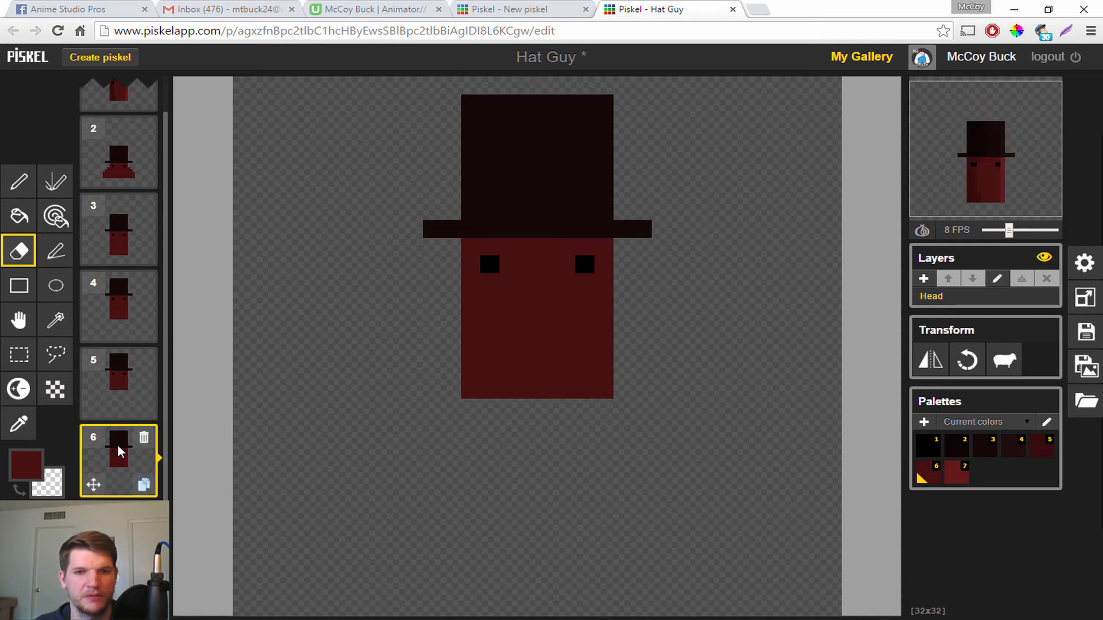
pyautogui.click(118, 392)
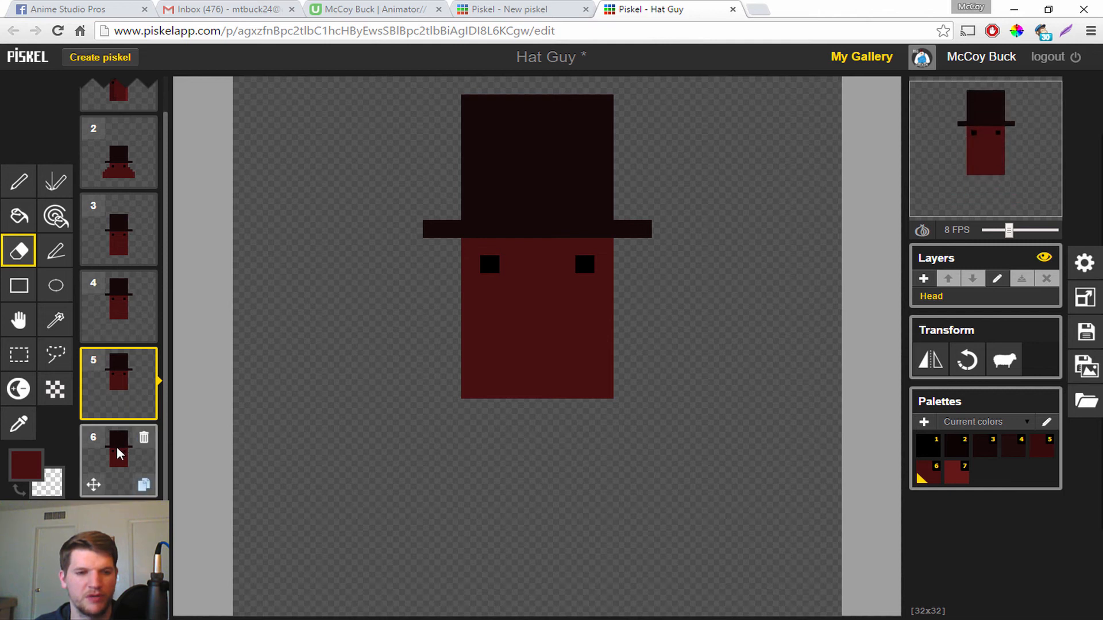
pyautogui.click(119, 339)
pyautogui.click(121, 354)
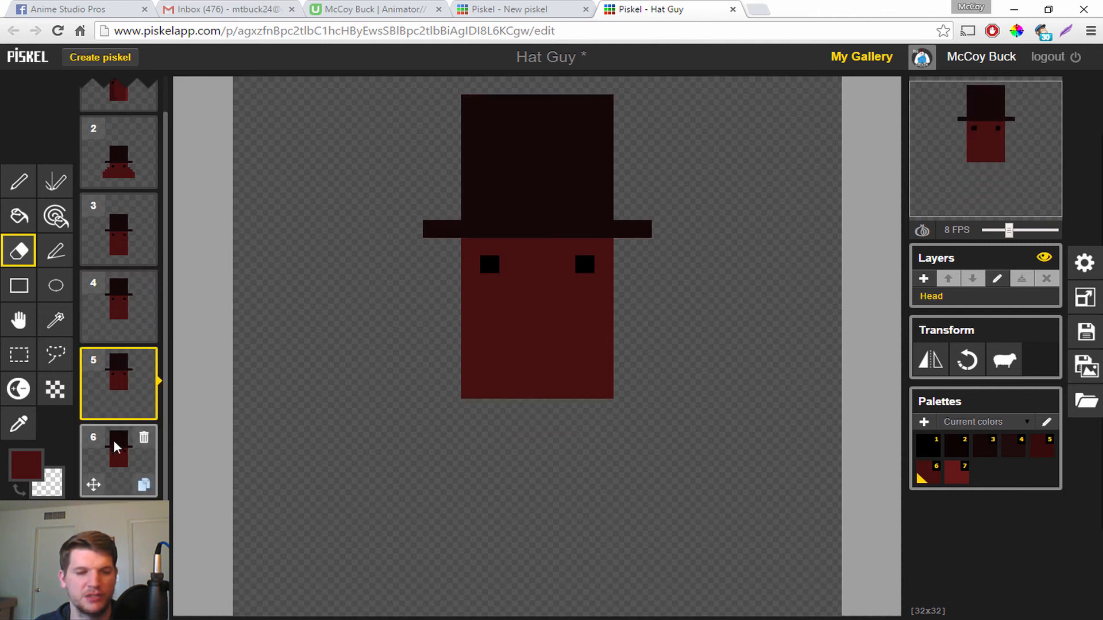
pyautogui.click(117, 453)
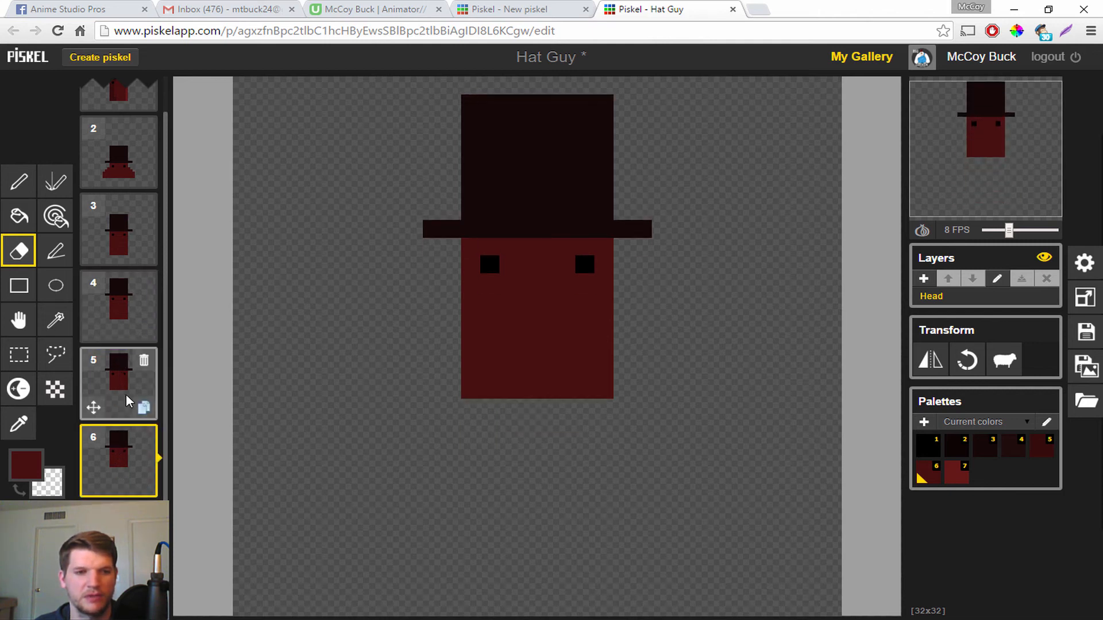
pyautogui.click(86, 487)
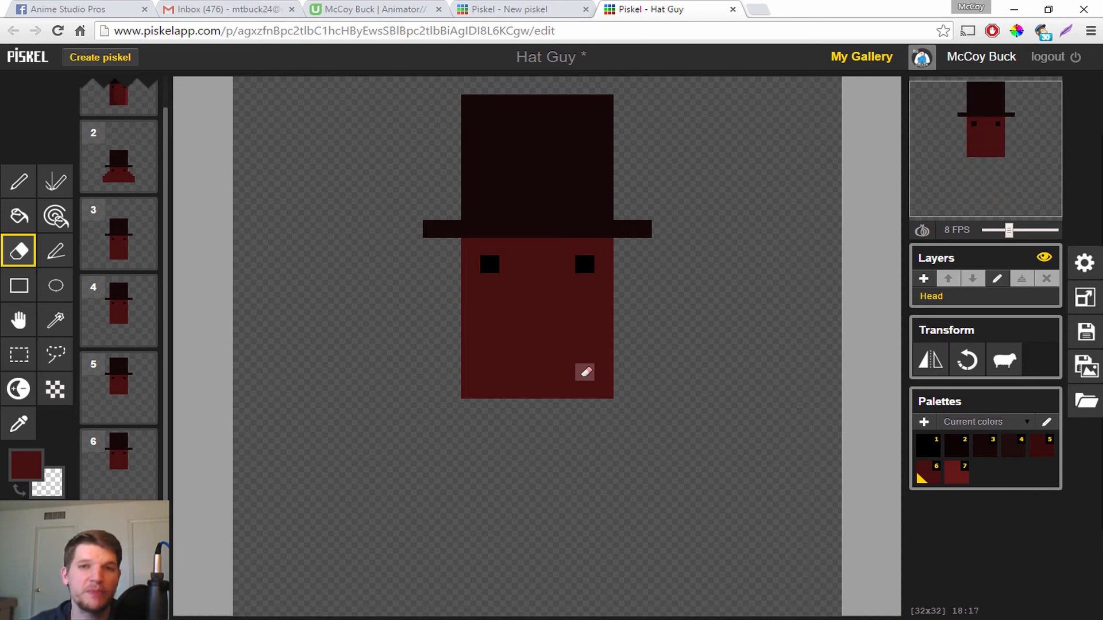
# - Step through frames 2 to 7 to examine how the character rises and starts to descend
pyautogui.scroll(1, 190, 431)
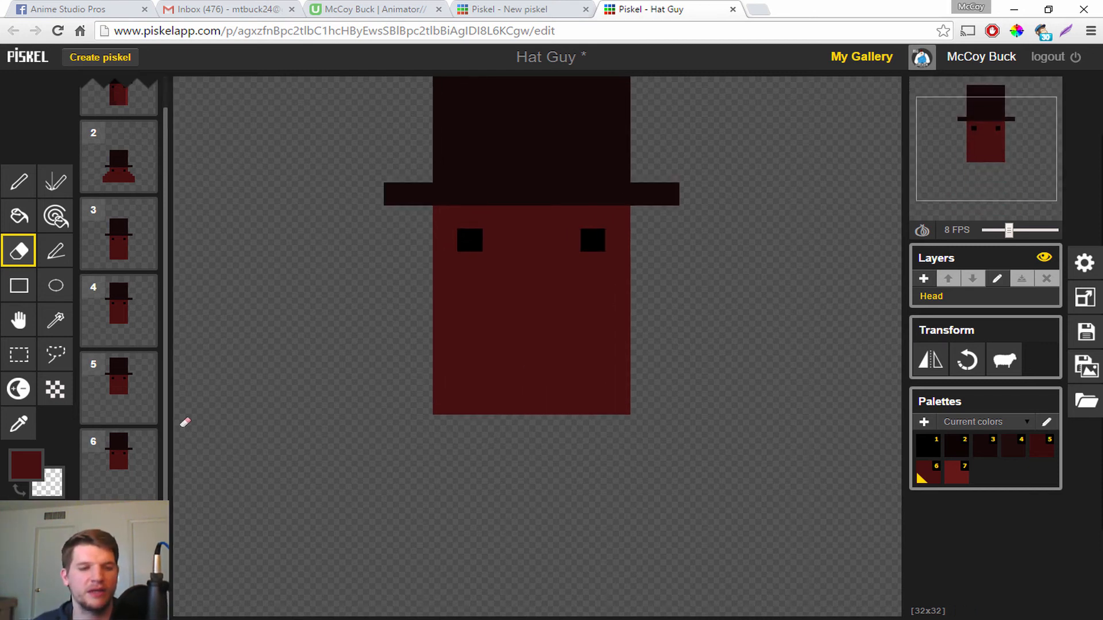
pyautogui.scroll(-2, 218, 408)
pyautogui.scroll(-1, 255, 390)
pyautogui.scroll(2, 132, 345)
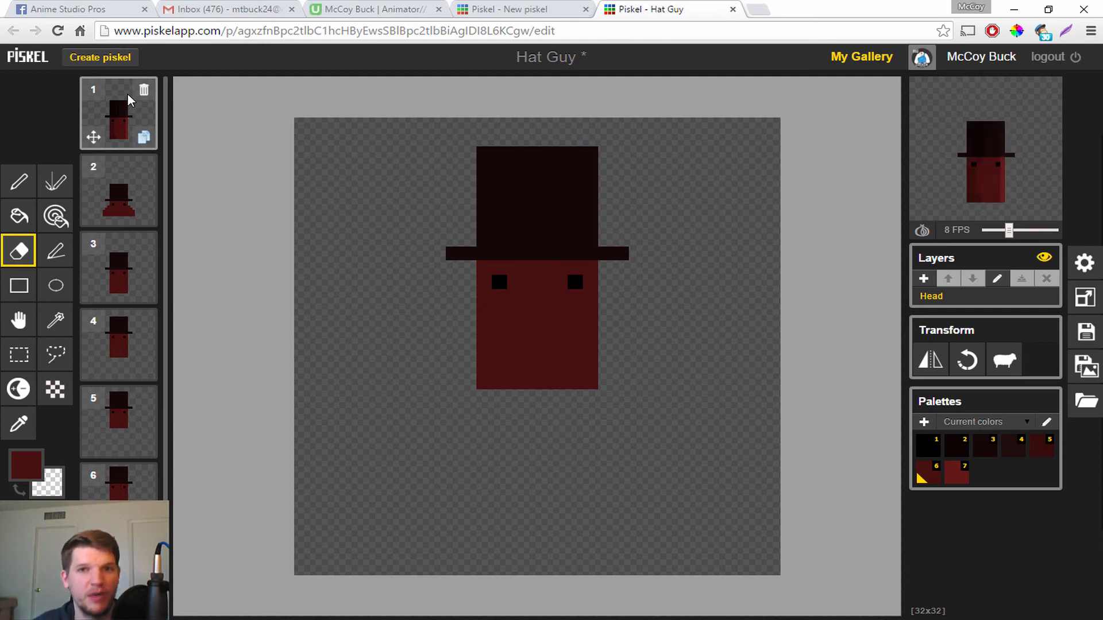
pyautogui.click(122, 188)
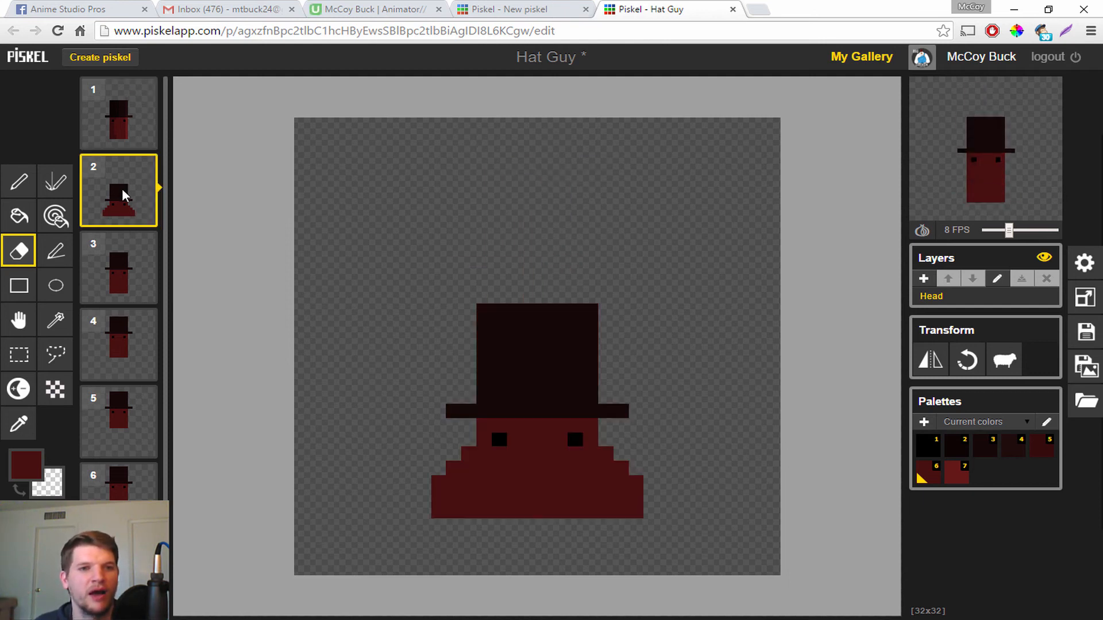
pyautogui.click(119, 266)
pyautogui.click(122, 351)
pyautogui.click(114, 432)
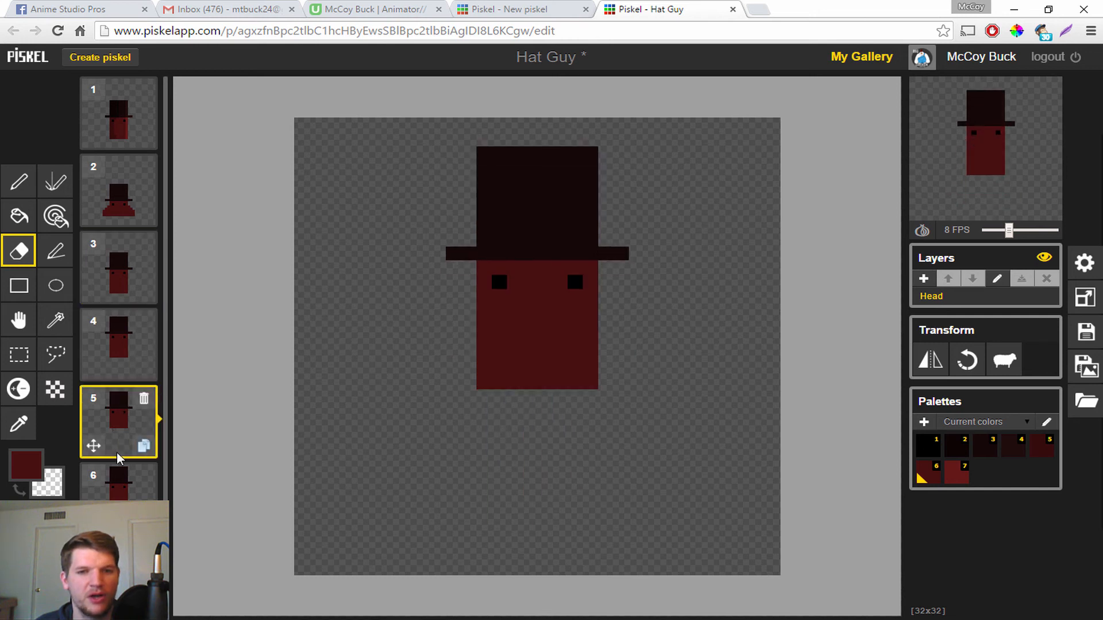
pyautogui.click(119, 542)
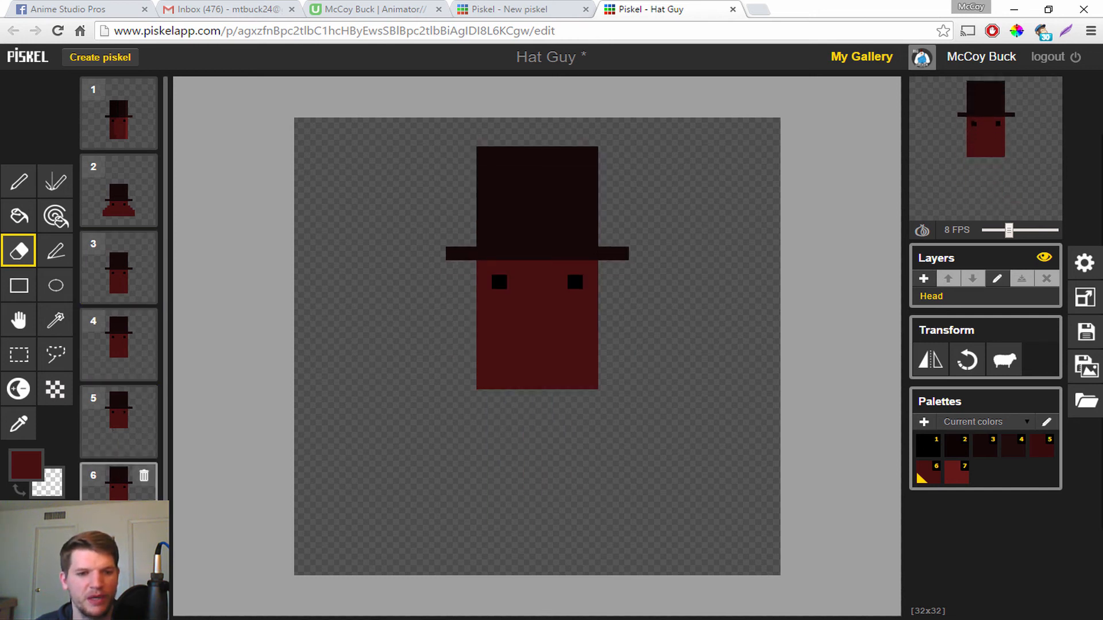
pyautogui.click(121, 485)
pyautogui.click(126, 426)
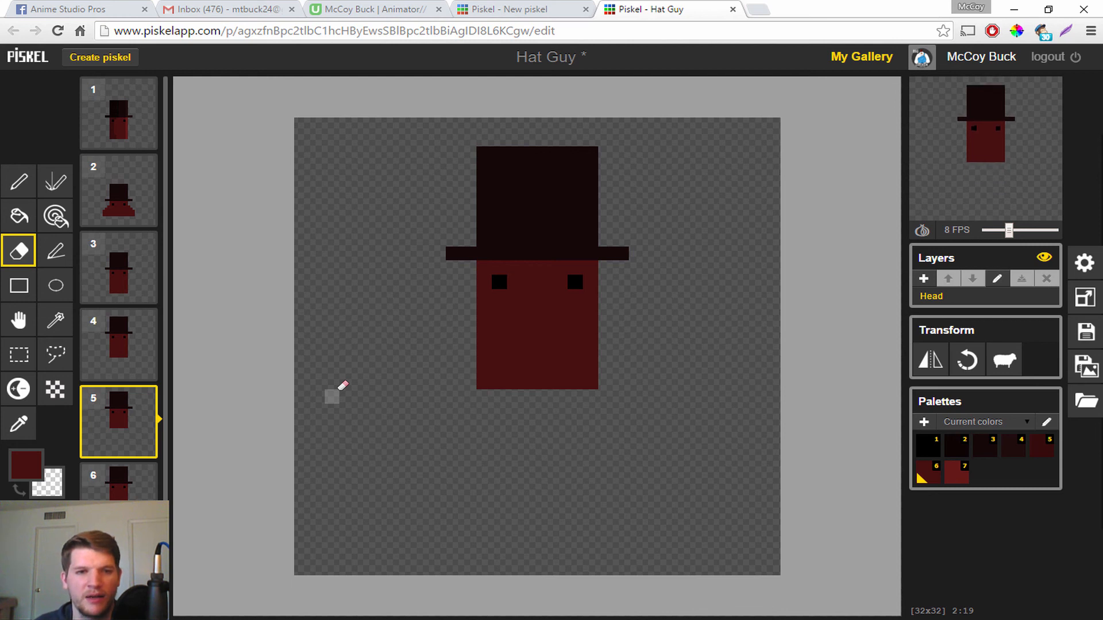
pyautogui.scroll(-1, 124, 172)
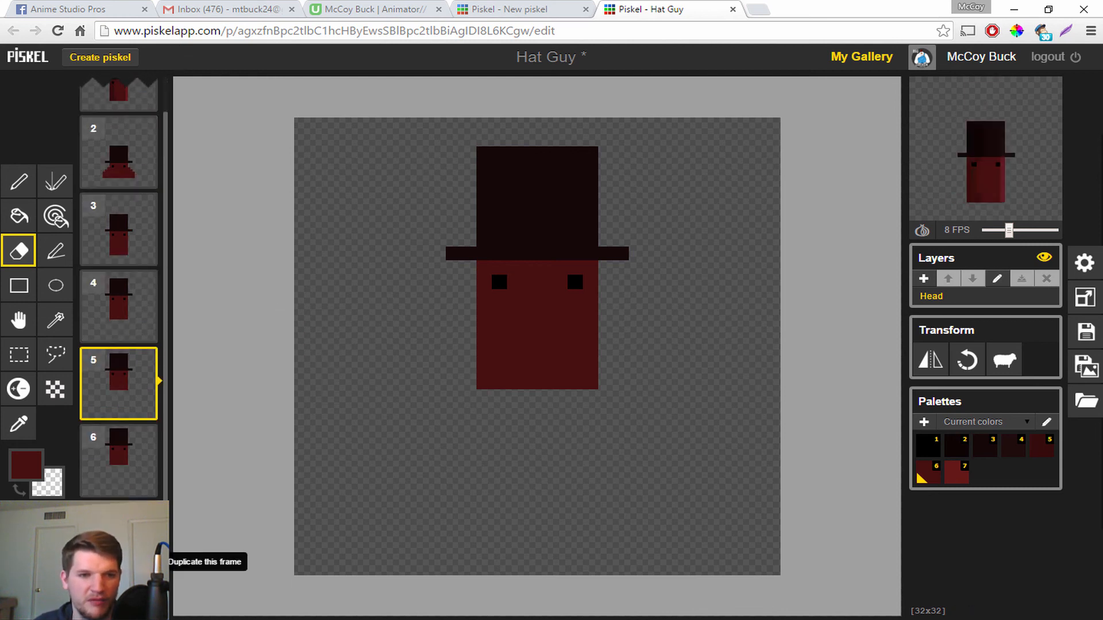
pyautogui.scroll(1, 113, 201)
pyautogui.scroll(-1, 93, 443)
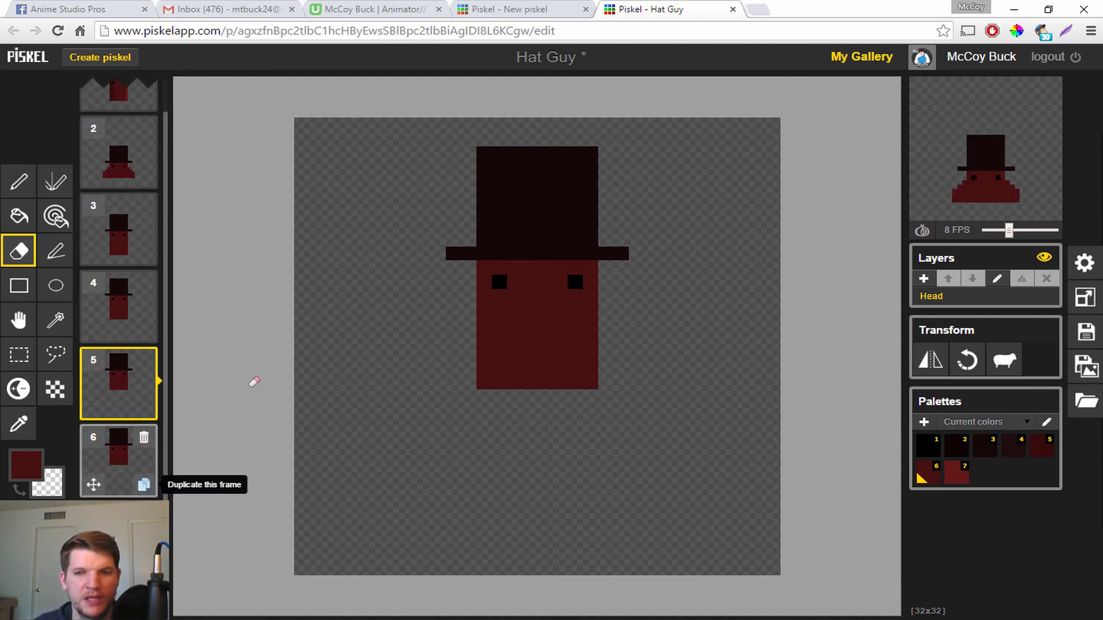
pyautogui.scroll(1, 280, 230)
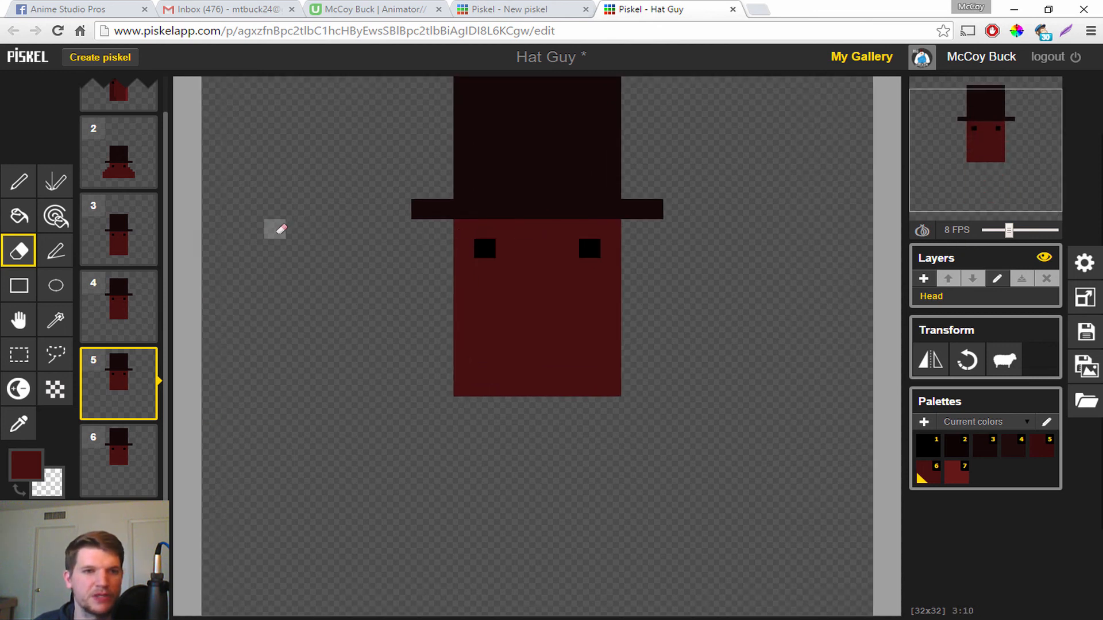
pyautogui.scroll(-1, 280, 229)
pyautogui.scroll(1, 118, 136)
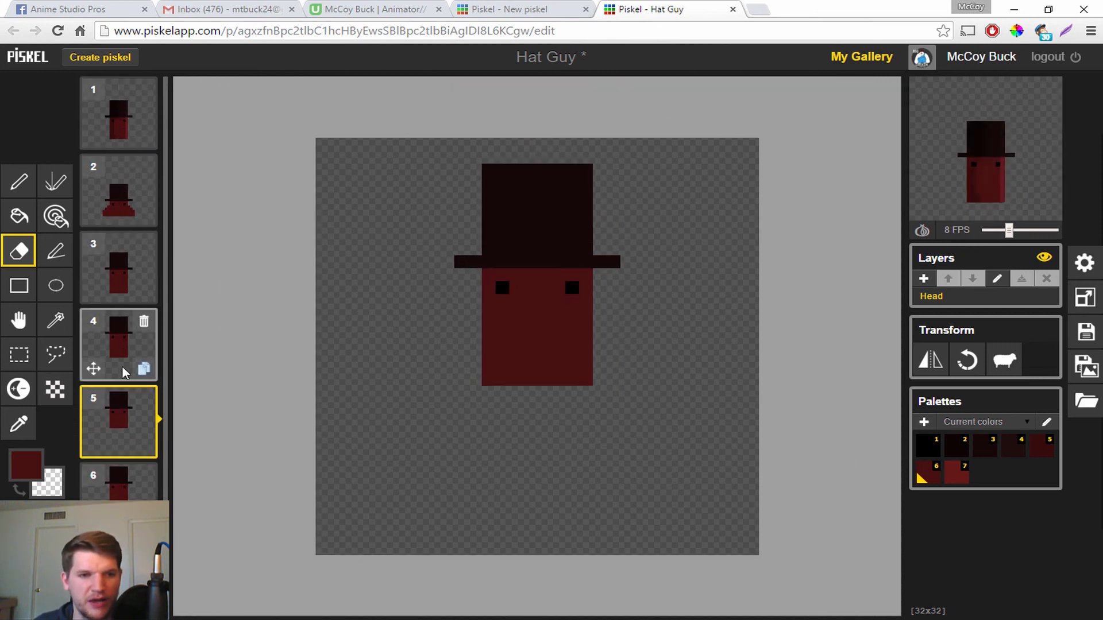
pyautogui.scroll(-1, 115, 454)
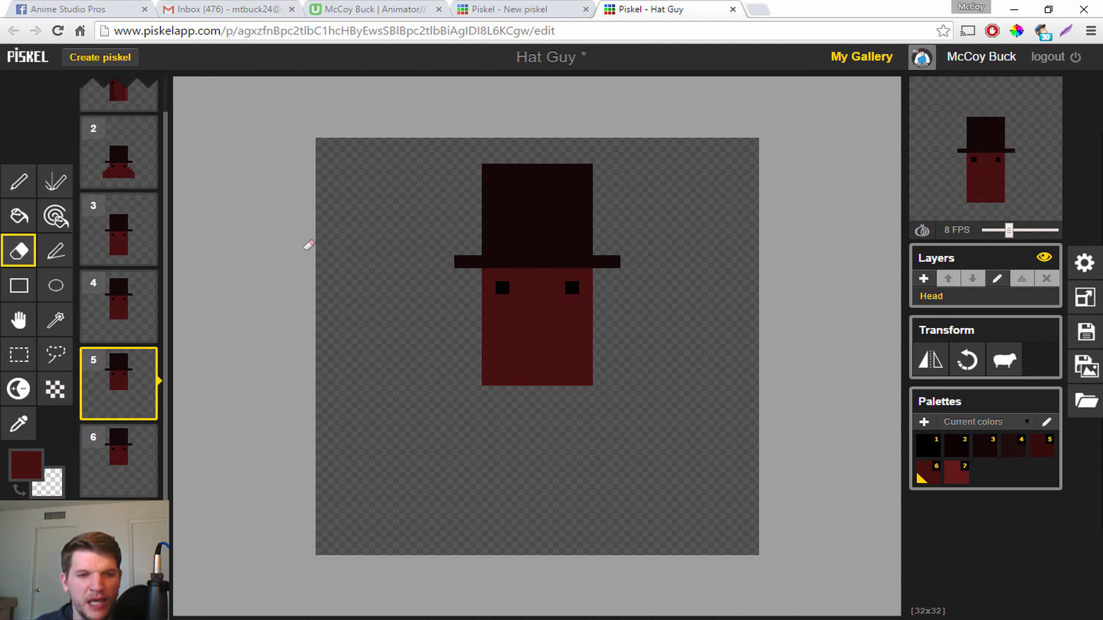
pyautogui.scroll(1, 298, 210)
pyautogui.scroll(-1, 279, 115)
pyautogui.scroll(1, 206, 130)
pyautogui.scroll(-1, 182, 170)
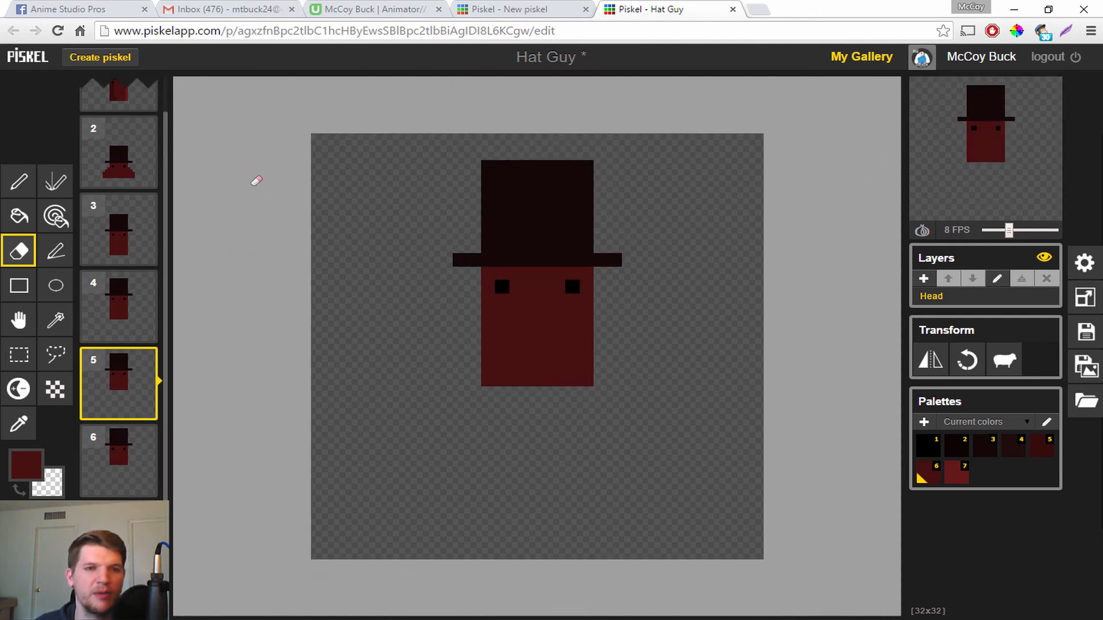
pyautogui.scroll(1, 201, 175)
pyautogui.scroll(-2, 184, 167)
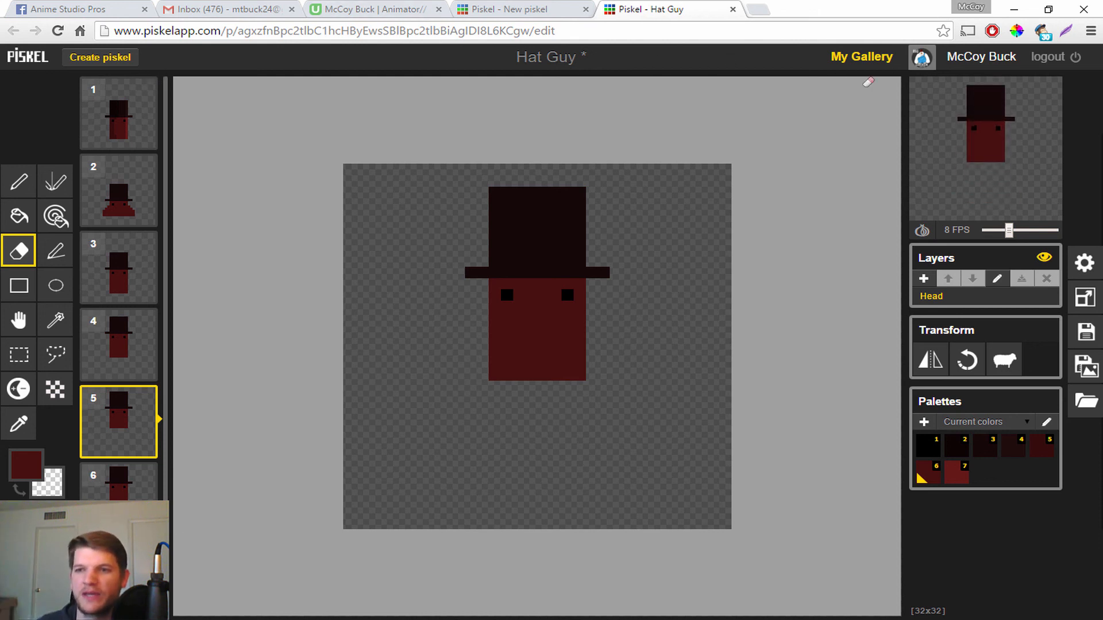
pyautogui.moveTo(945, 137)
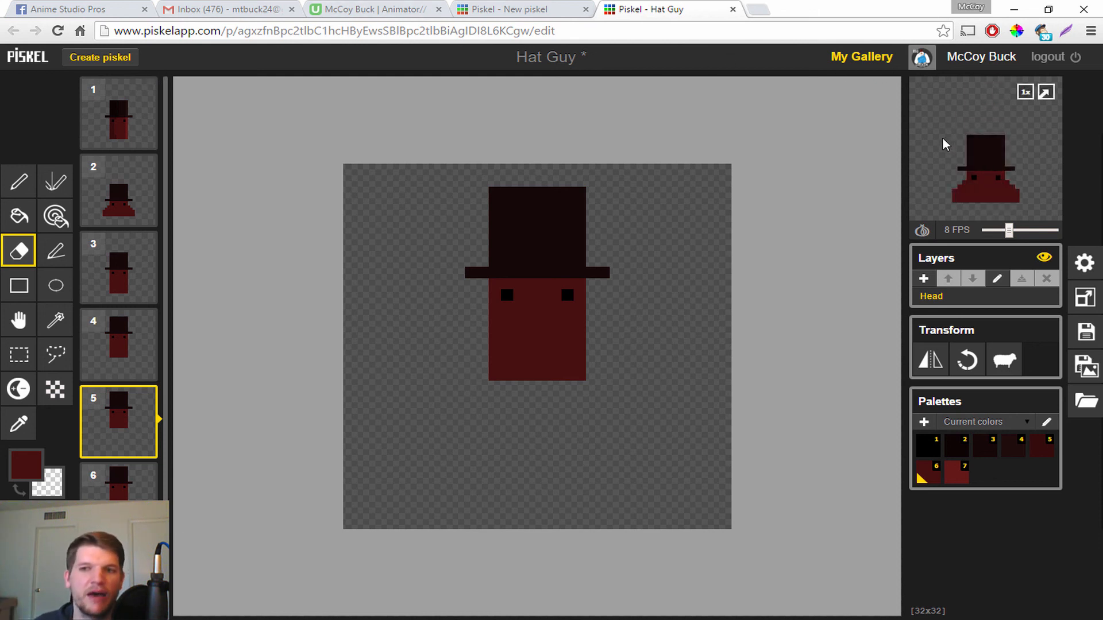
pyautogui.moveTo(146, 274)
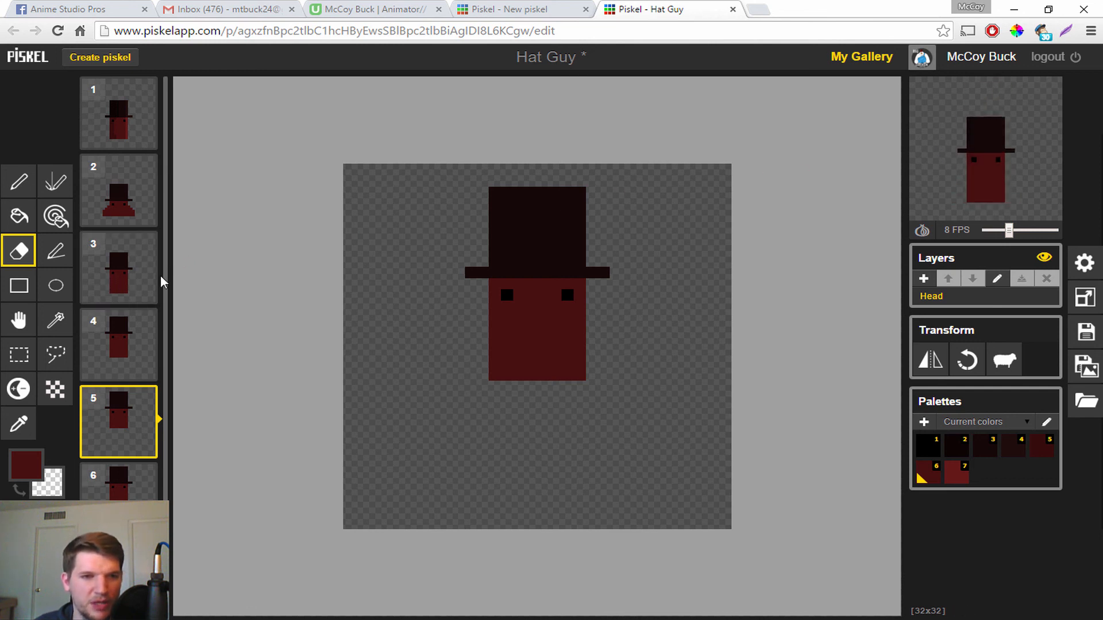